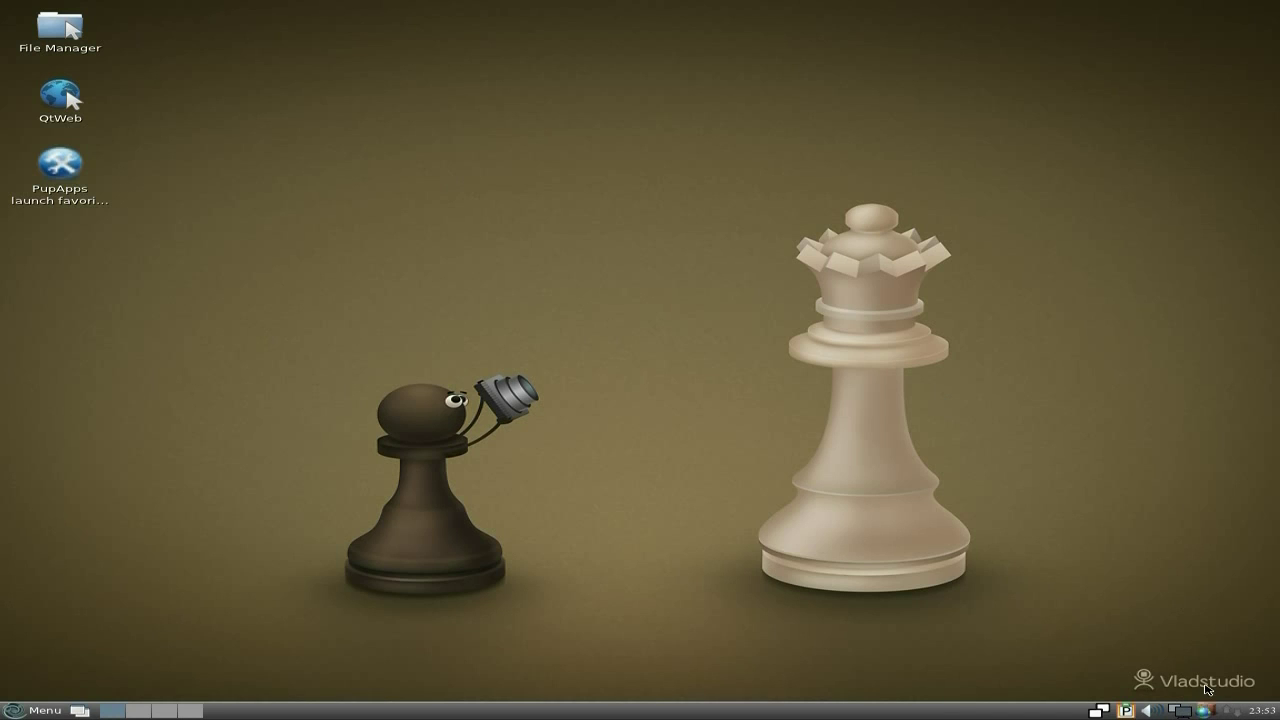
Step: Open the file manager from the desktop, view its About information, and close it
{"action": "mouse_move", "coordinate": [1265, 714]}
{"action": "left_click", "coordinate": [66, 35]}
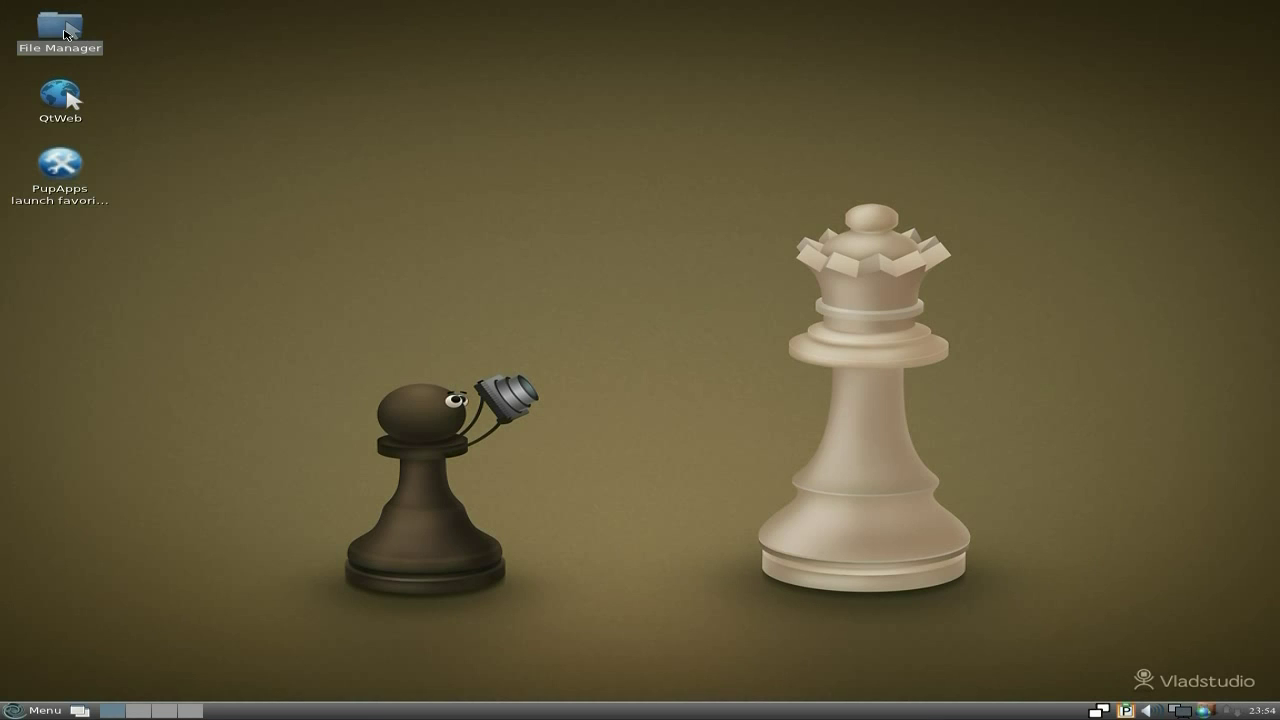
{"action": "double_click", "coordinate": [63, 35]}
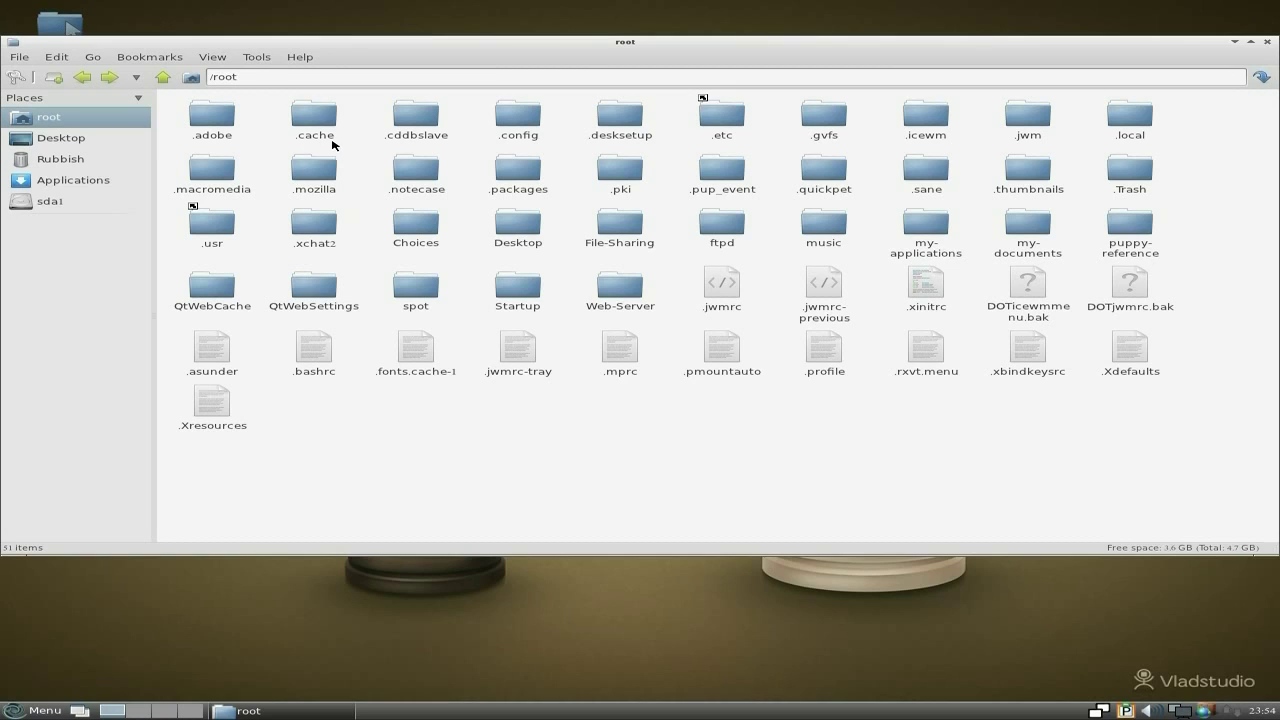
{"action": "left_click", "coordinate": [300, 60]}
{"action": "left_click", "coordinate": [304, 77]}
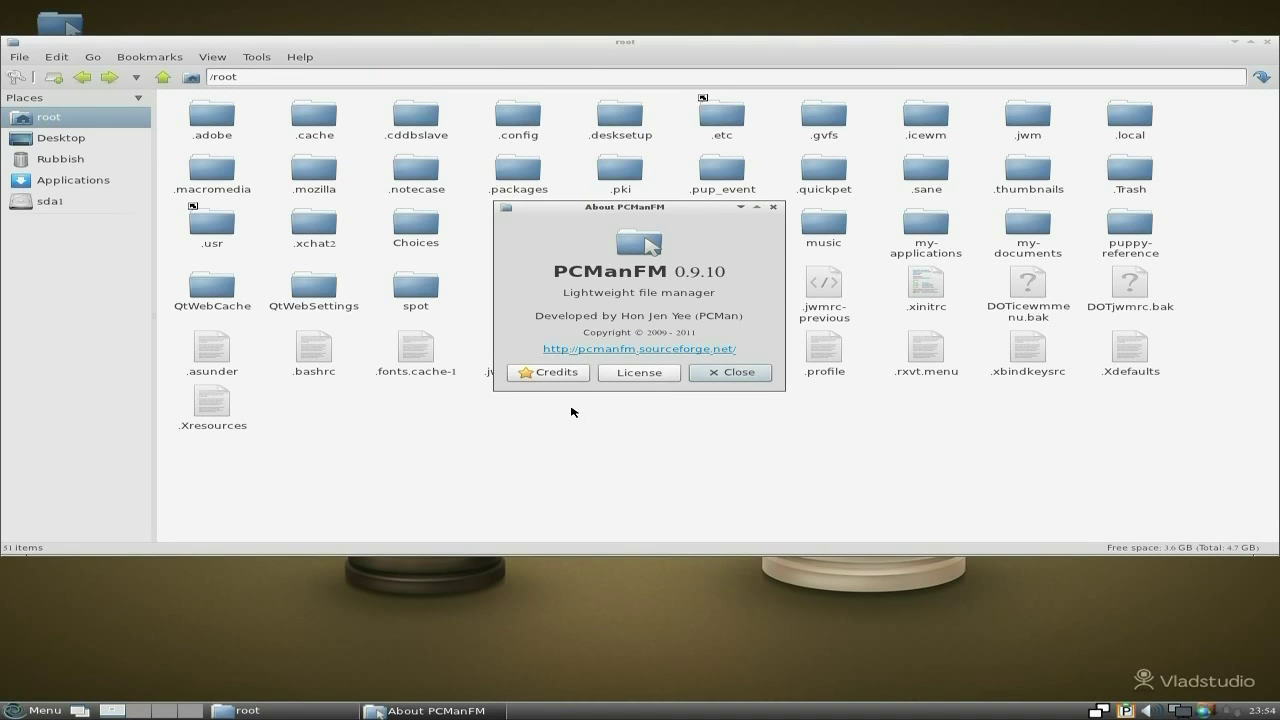
{"action": "left_click", "coordinate": [712, 374]}
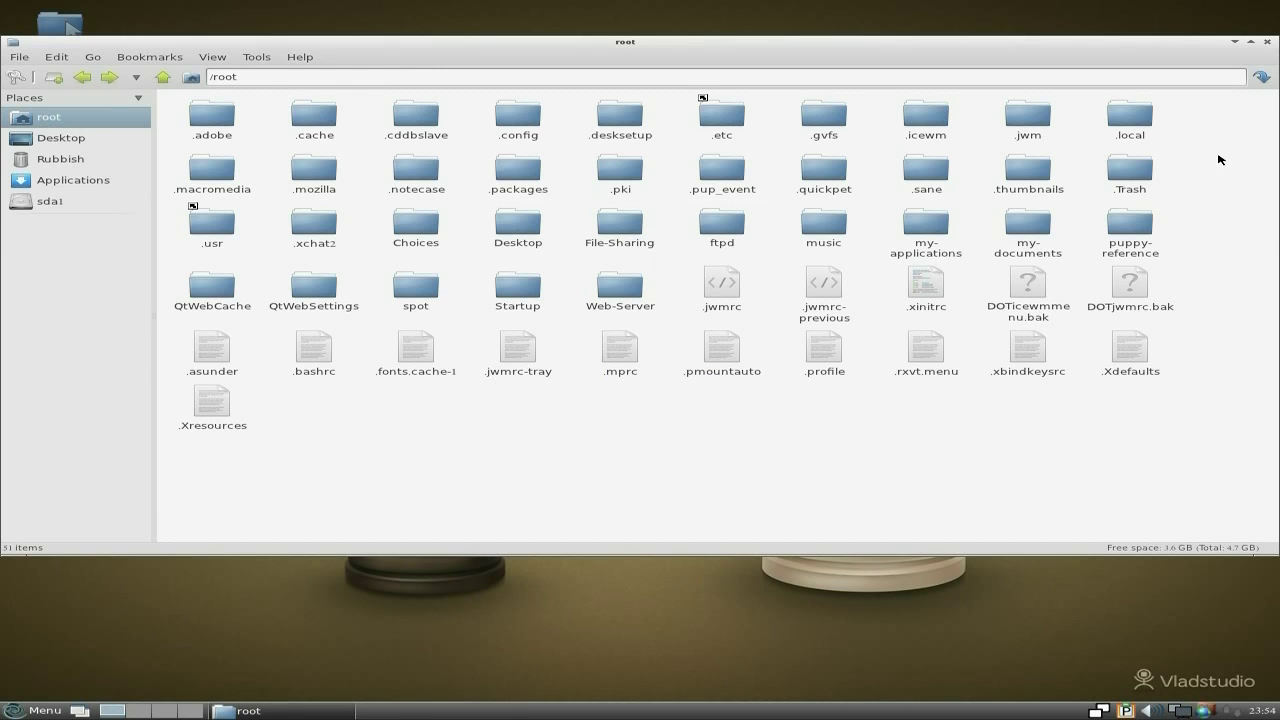
{"action": "left_click", "coordinate": [1268, 45]}
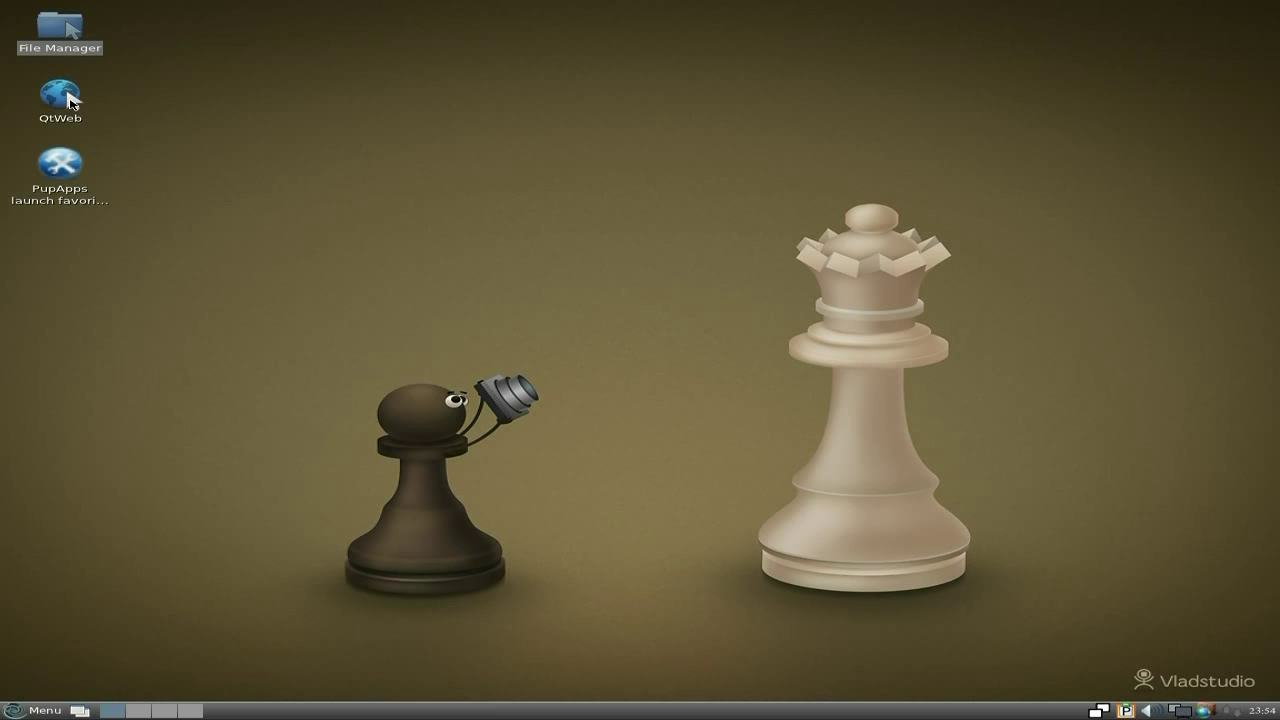
Step: Launch the QtWeb browser and look through the site's comparison of QtWeb with other browsers
{"action": "left_click", "coordinate": [68, 100]}
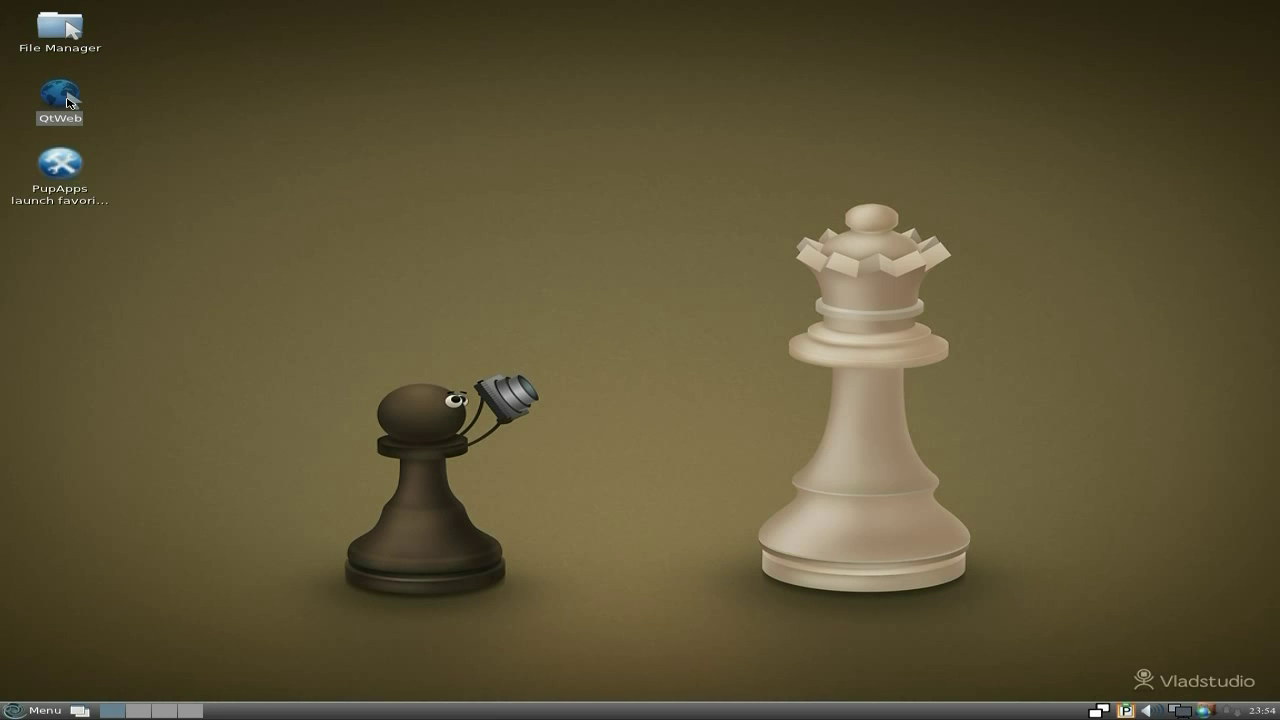
{"action": "double_click", "coordinate": [68, 100]}
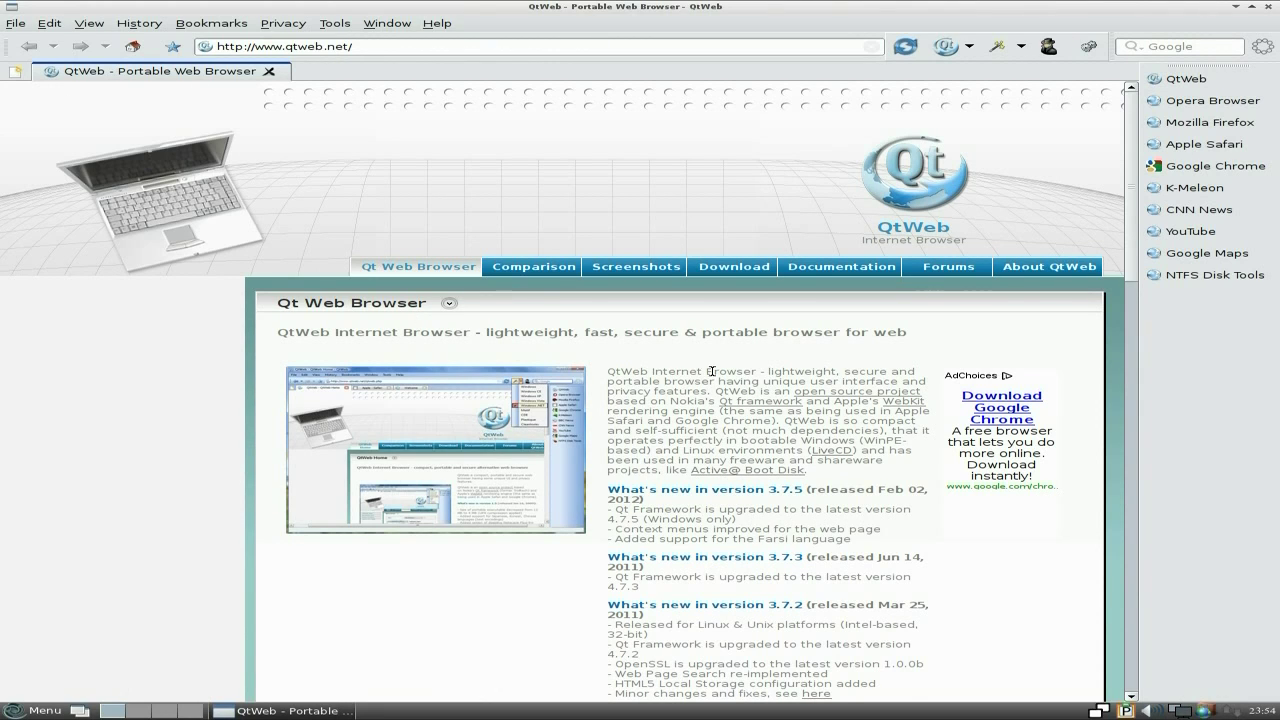
{"action": "left_click", "coordinate": [530, 266]}
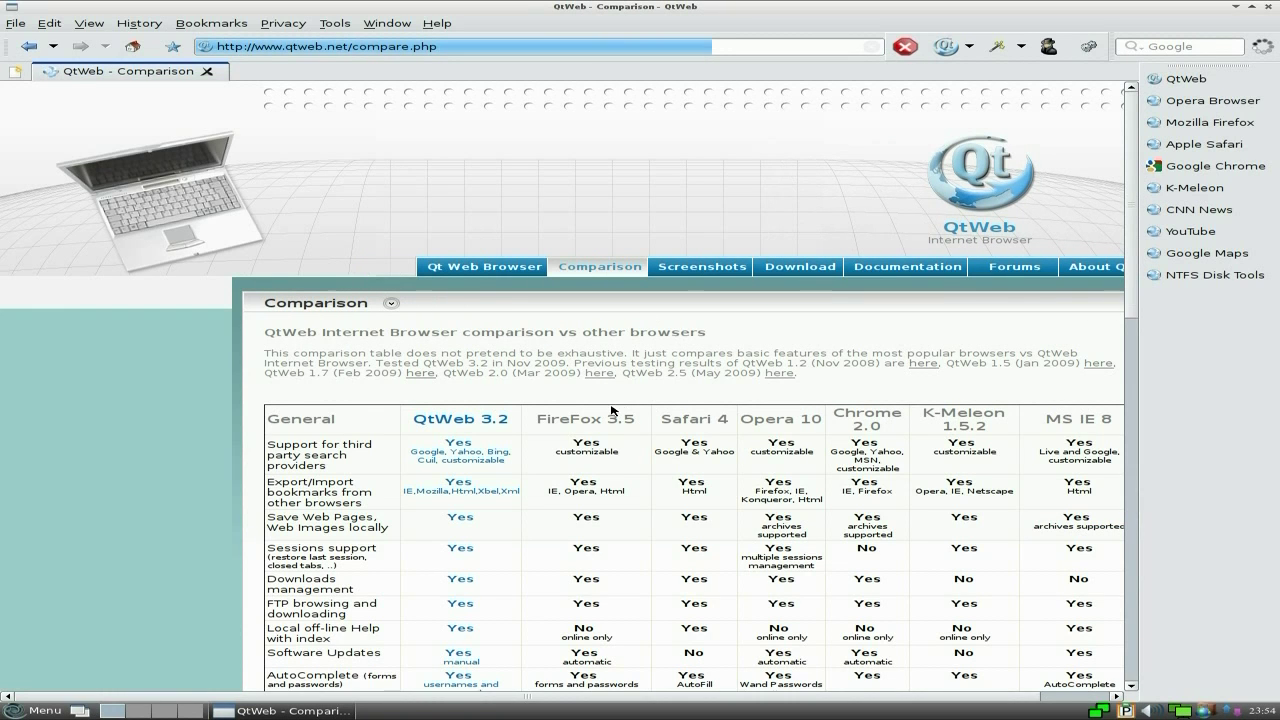
{"action": "scroll", "coordinate": [601, 412], "scroll_direction": "down", "scroll_amount": 1}
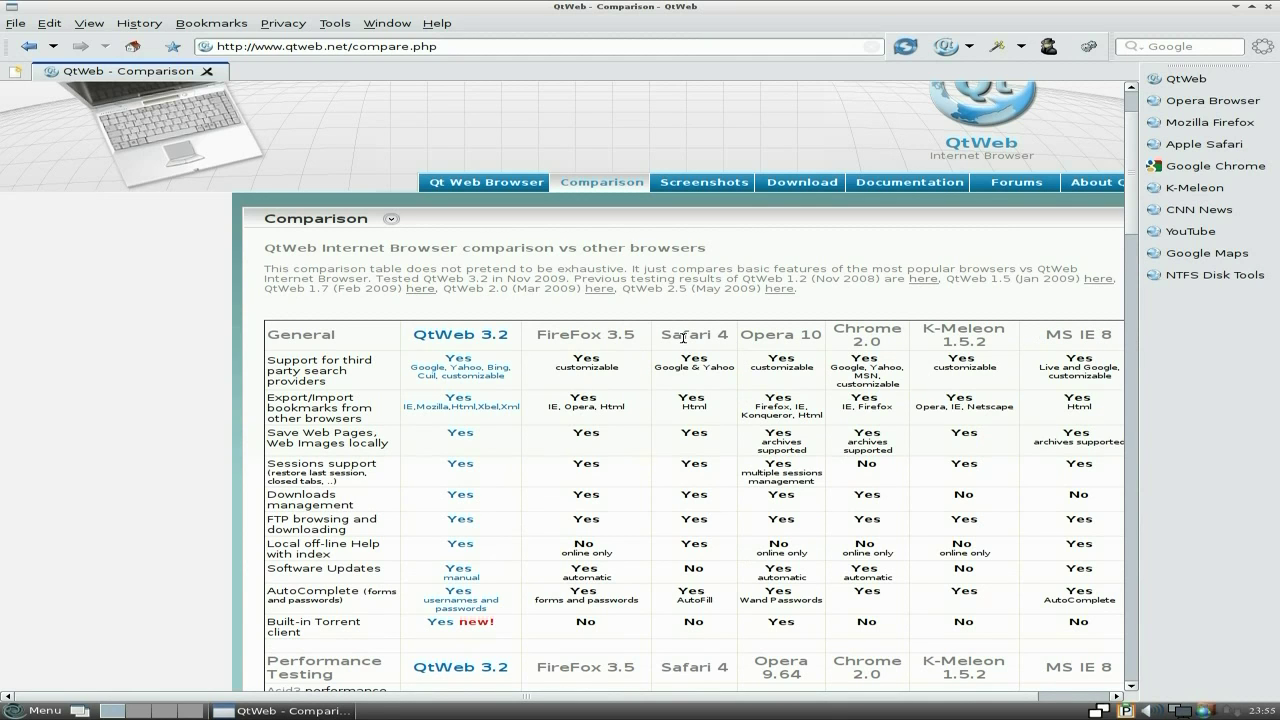
{"action": "scroll", "coordinate": [601, 492], "scroll_direction": "down", "scroll_amount": 3}
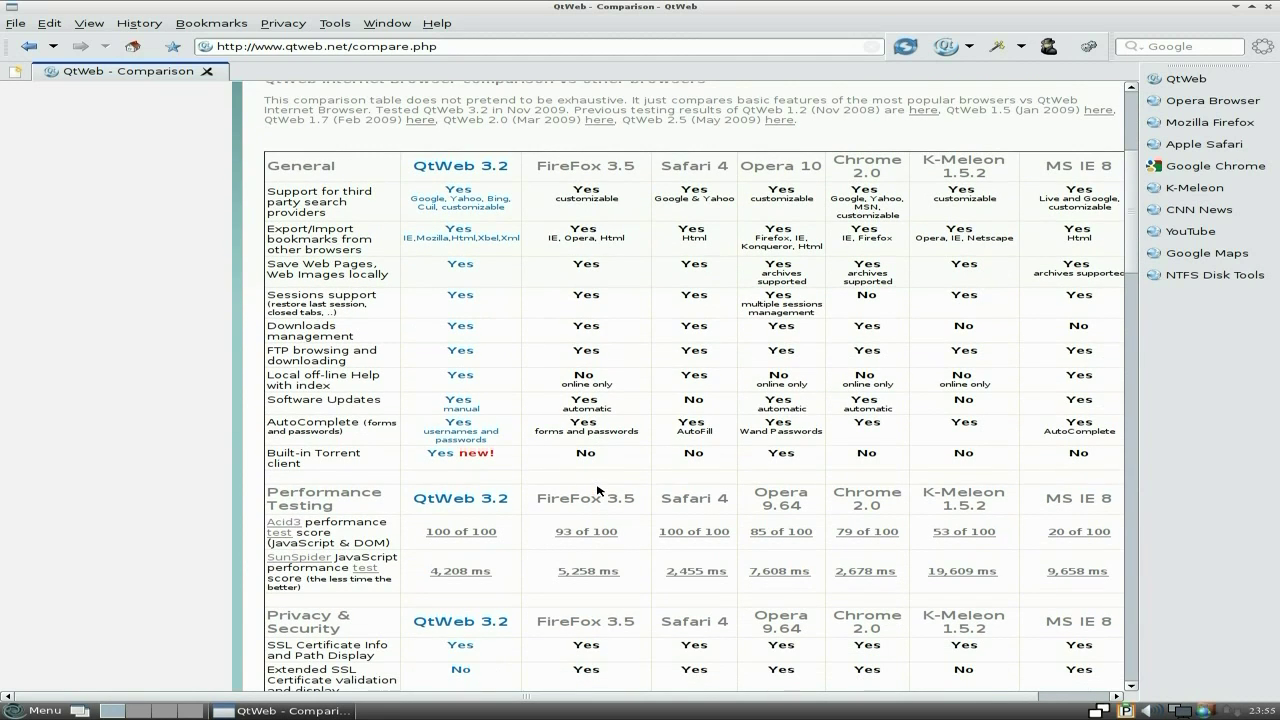
{"action": "scroll", "coordinate": [617, 472], "scroll_direction": "up", "scroll_amount": 5}
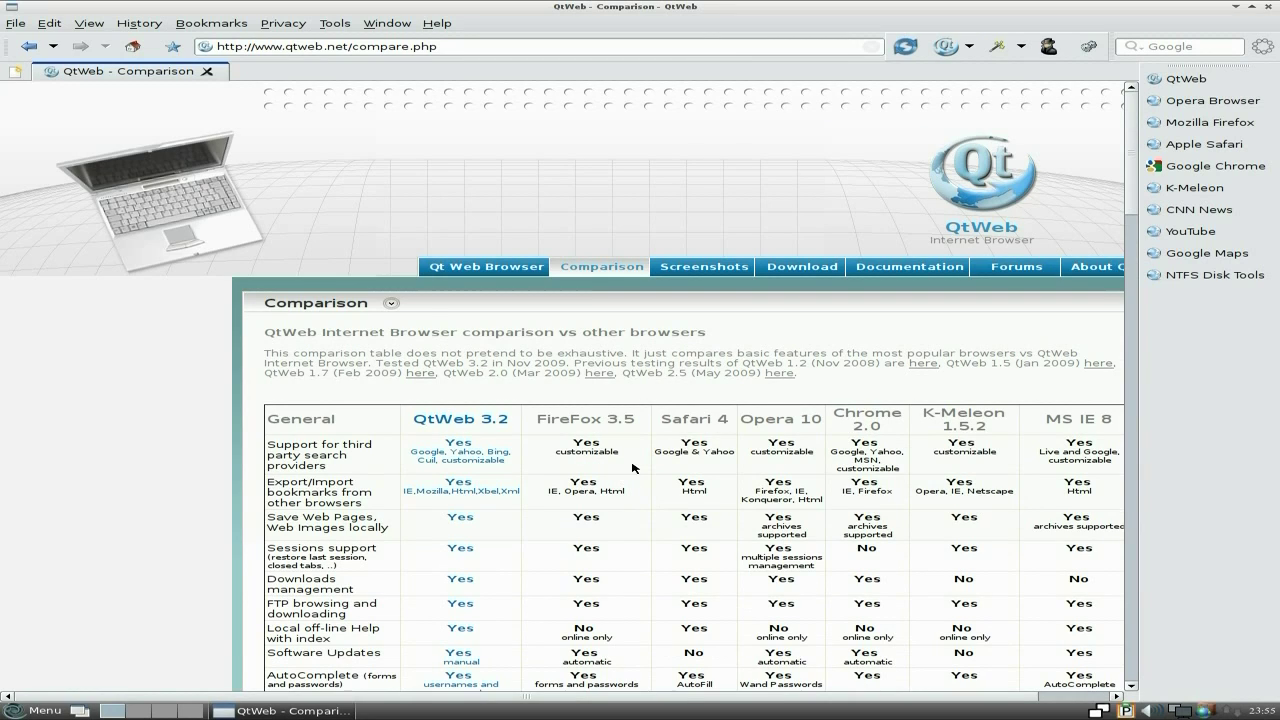
Step: Search the web for "puppy linux" and open the Puppy Linux Community Home - Getting Started result
{"action": "left_click", "coordinate": [1182, 47]}
{"action": "type", "text": "puppy linux"}
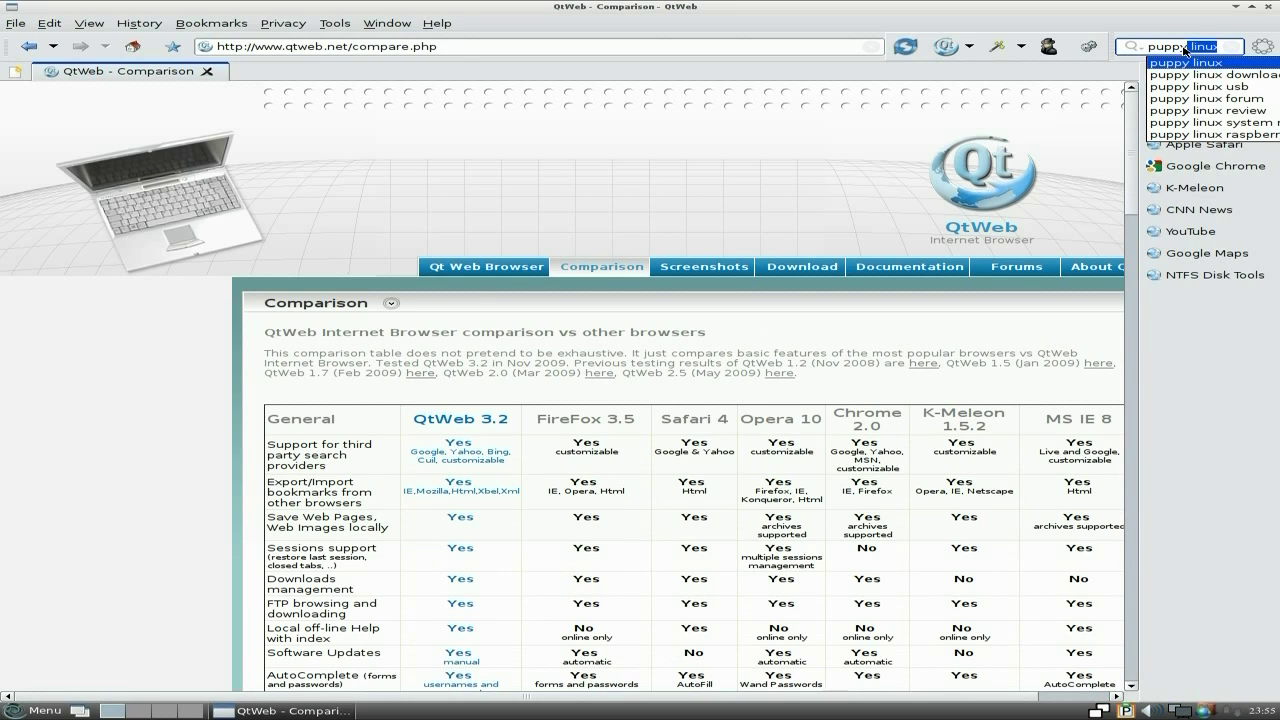
{"action": "left_click", "coordinate": [1190, 64]}
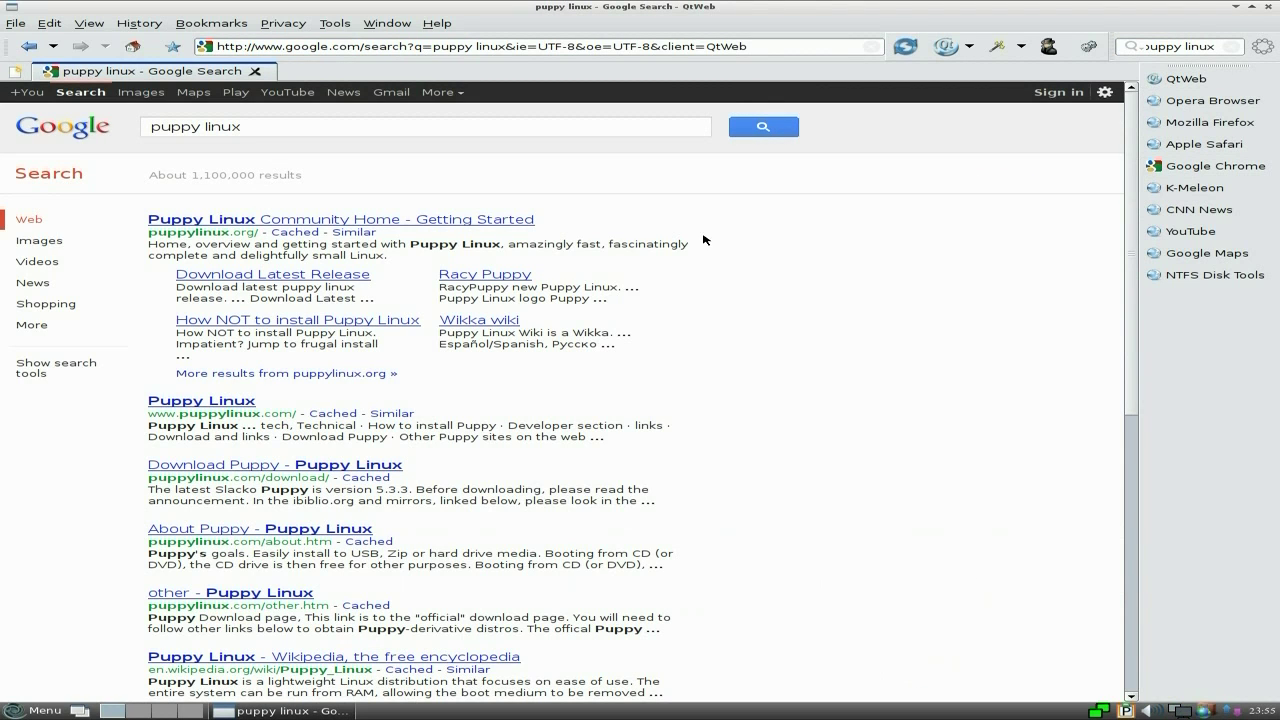
{"action": "left_click", "coordinate": [458, 222]}
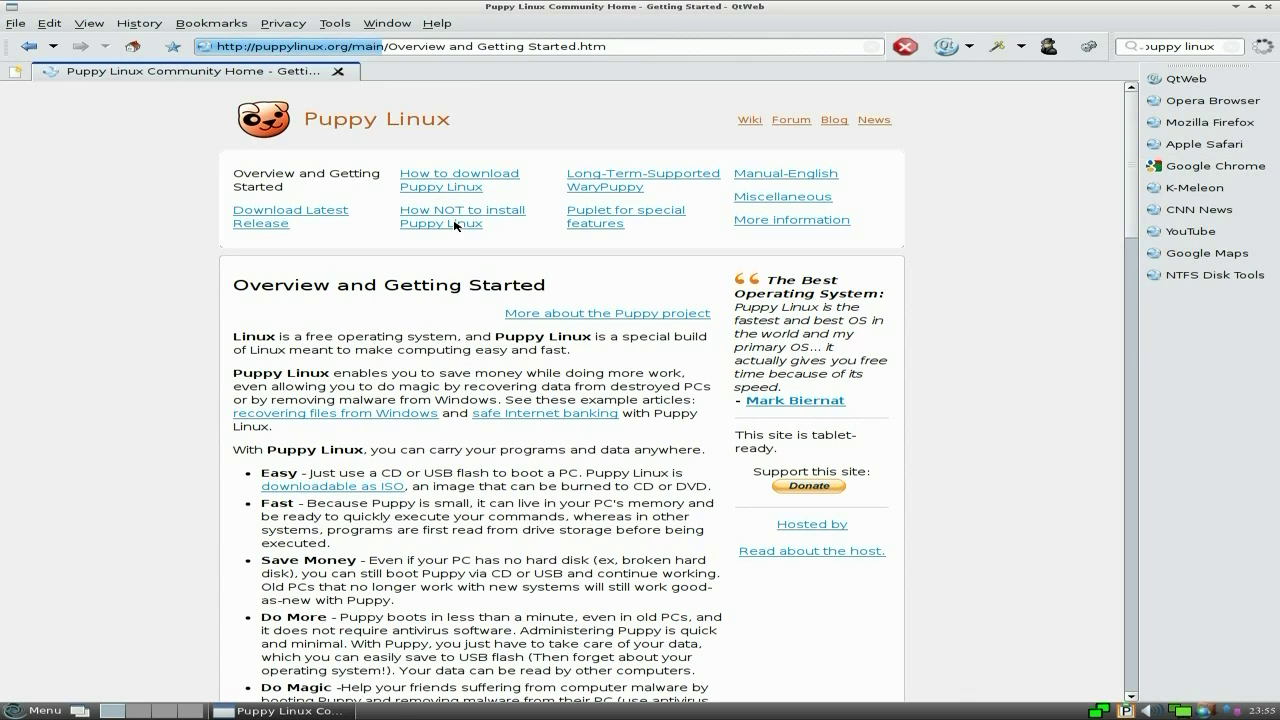
Step: Open the Puppy Linux forum's Puppy Derivatives section, keeping only the forum page open
{"action": "left_click", "coordinate": [805, 120]}
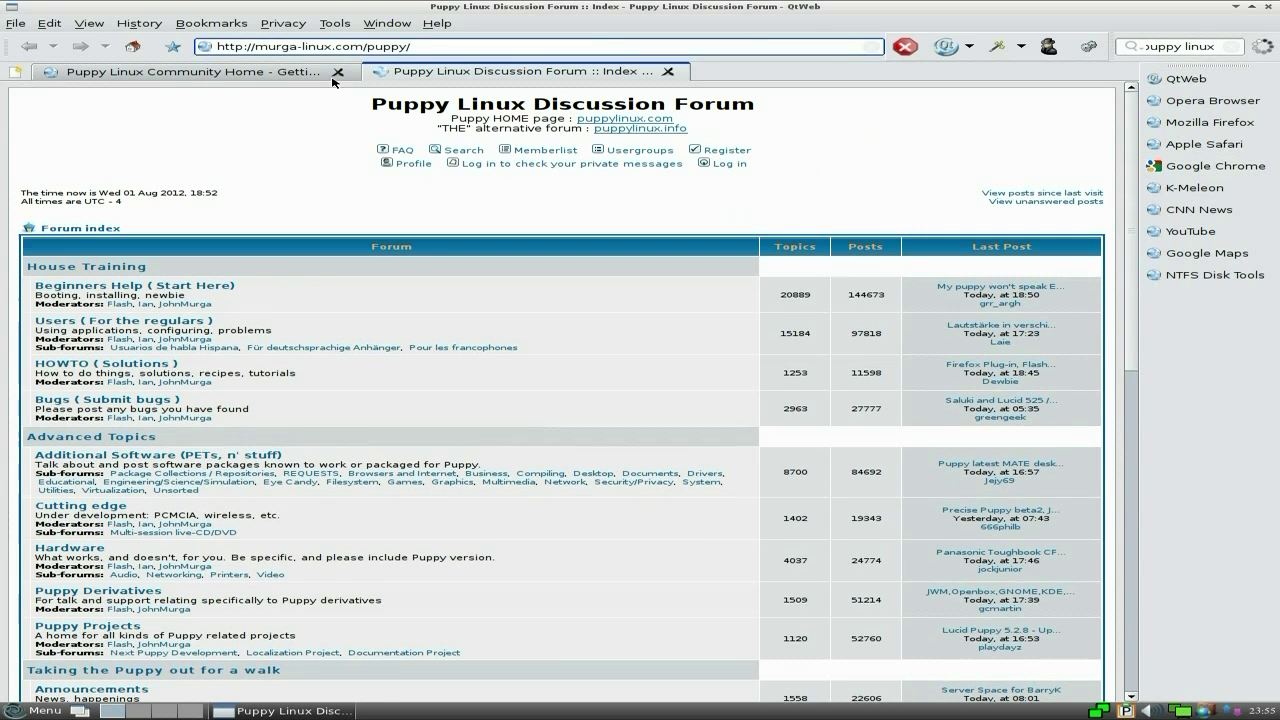
{"action": "left_click", "coordinate": [337, 72]}
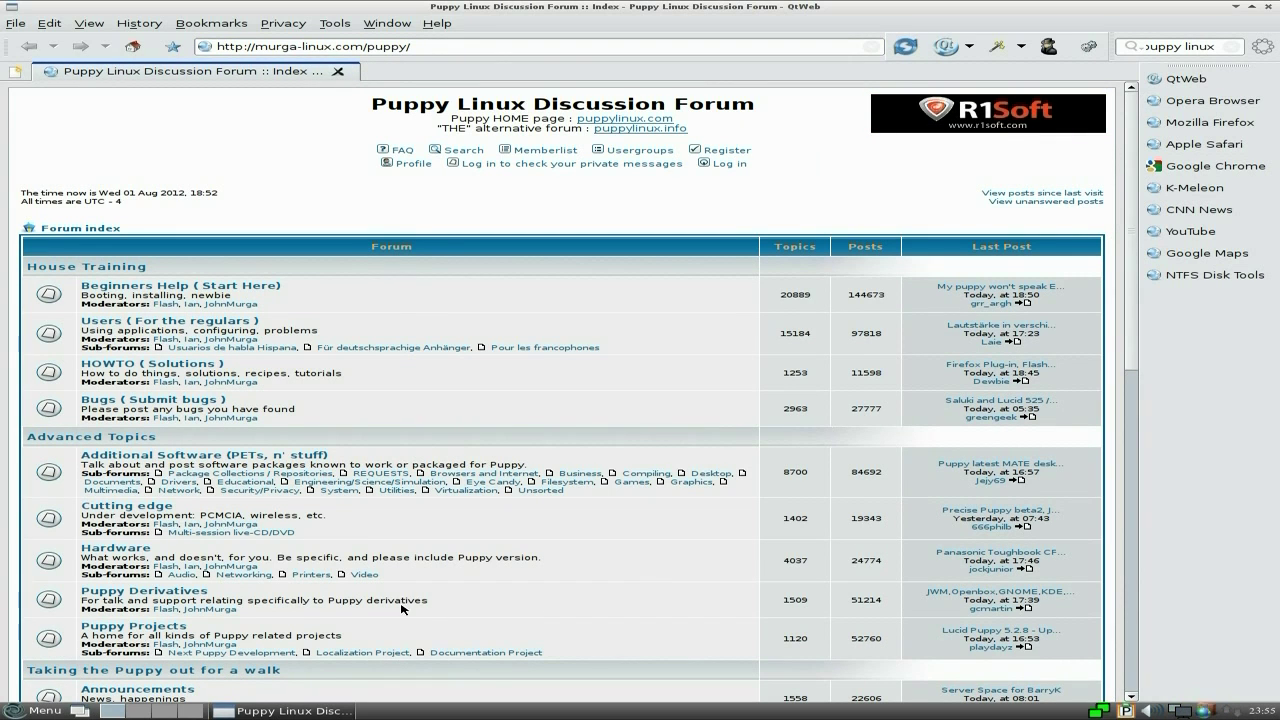
{"action": "left_click", "coordinate": [157, 593]}
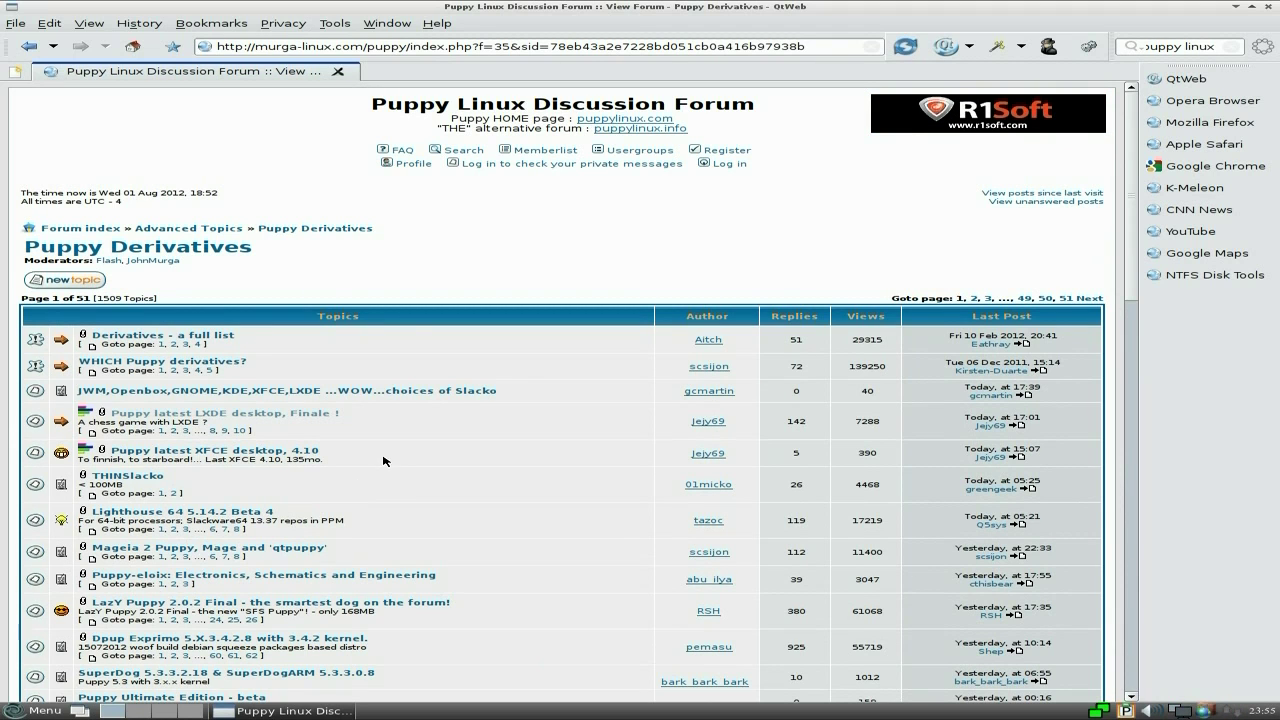
Step: View the "Puppy latest XFCE desktop, 4.10" topic, approving the sourceforge.net certificate, and return to the Puppy Derivatives list
{"action": "left_click", "coordinate": [270, 452]}
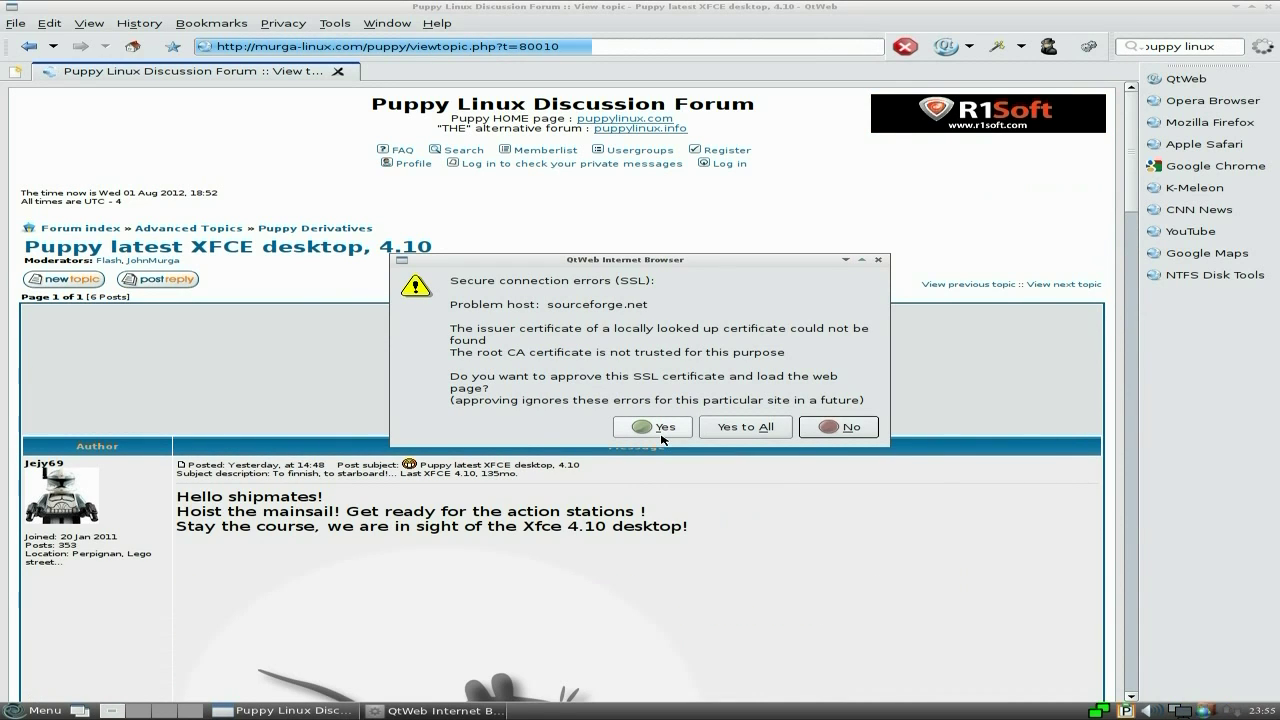
{"action": "left_click", "coordinate": [660, 434]}
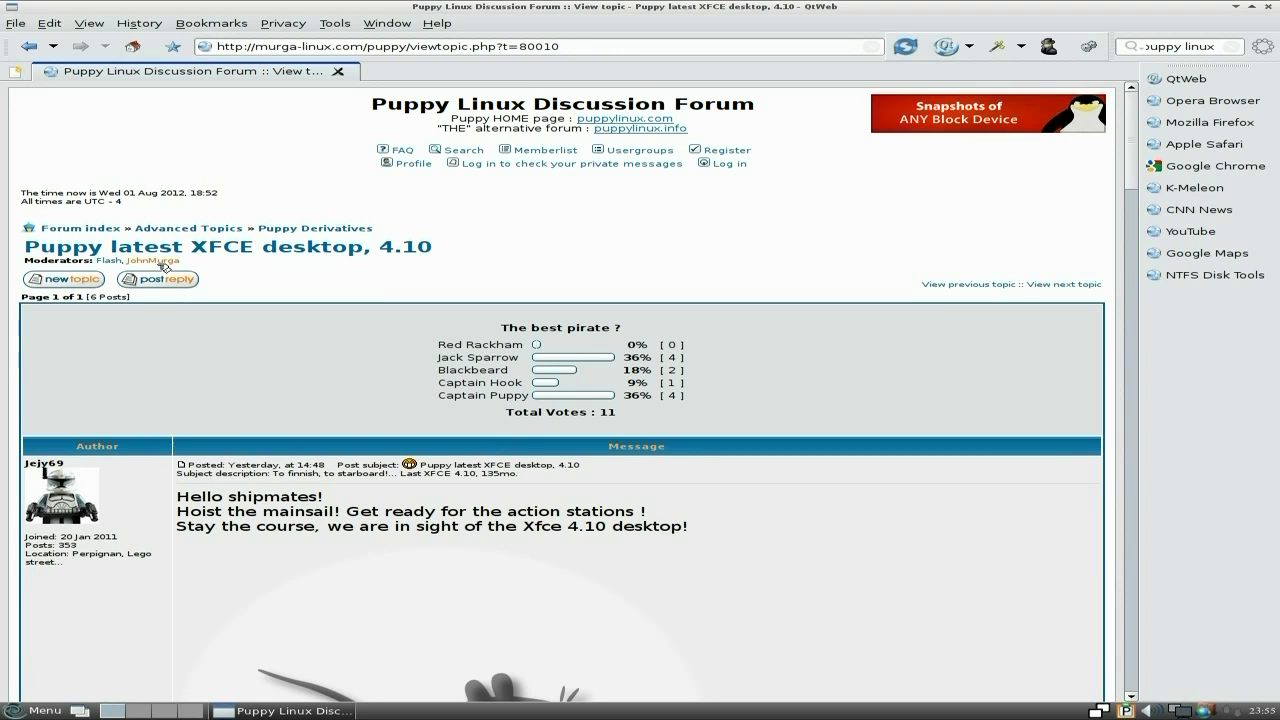
{"action": "left_click", "coordinate": [28, 47]}
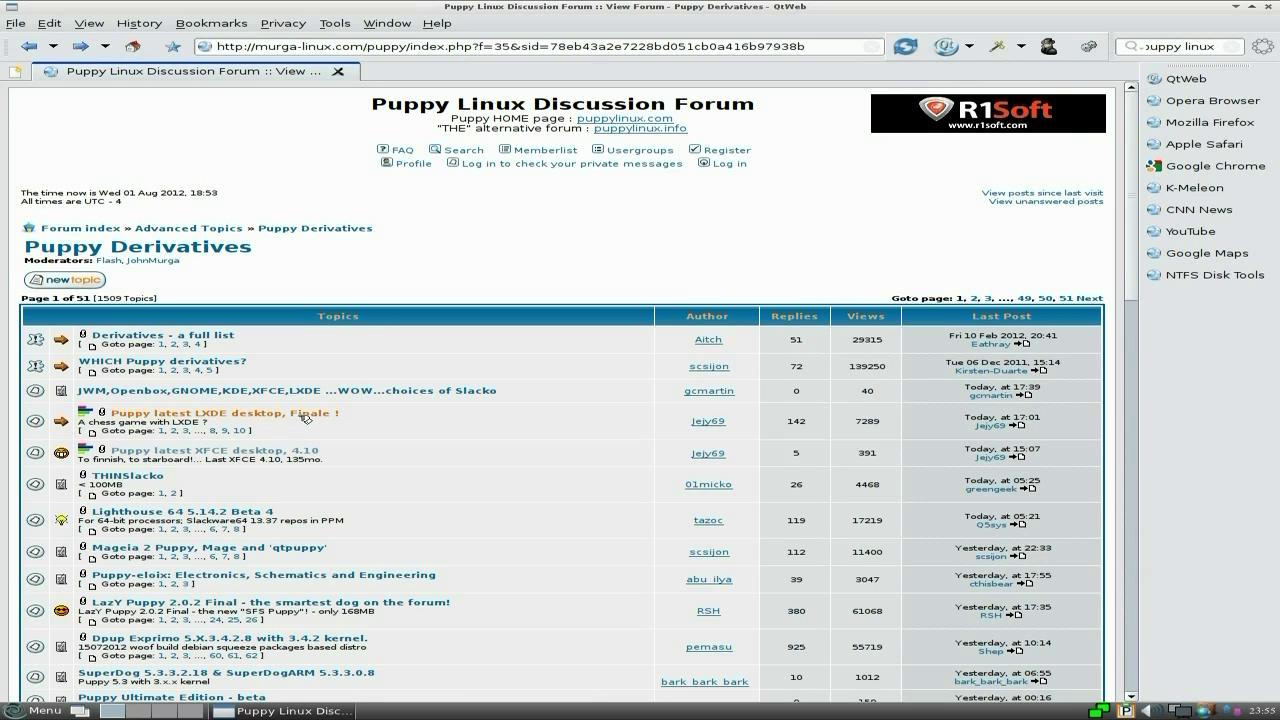
Step: Read through the "Puppy latest LXDE desktop, Finale !" topic's CheckMate release notes, screenshots and replies, and close the browser
{"action": "left_click", "coordinate": [305, 414]}
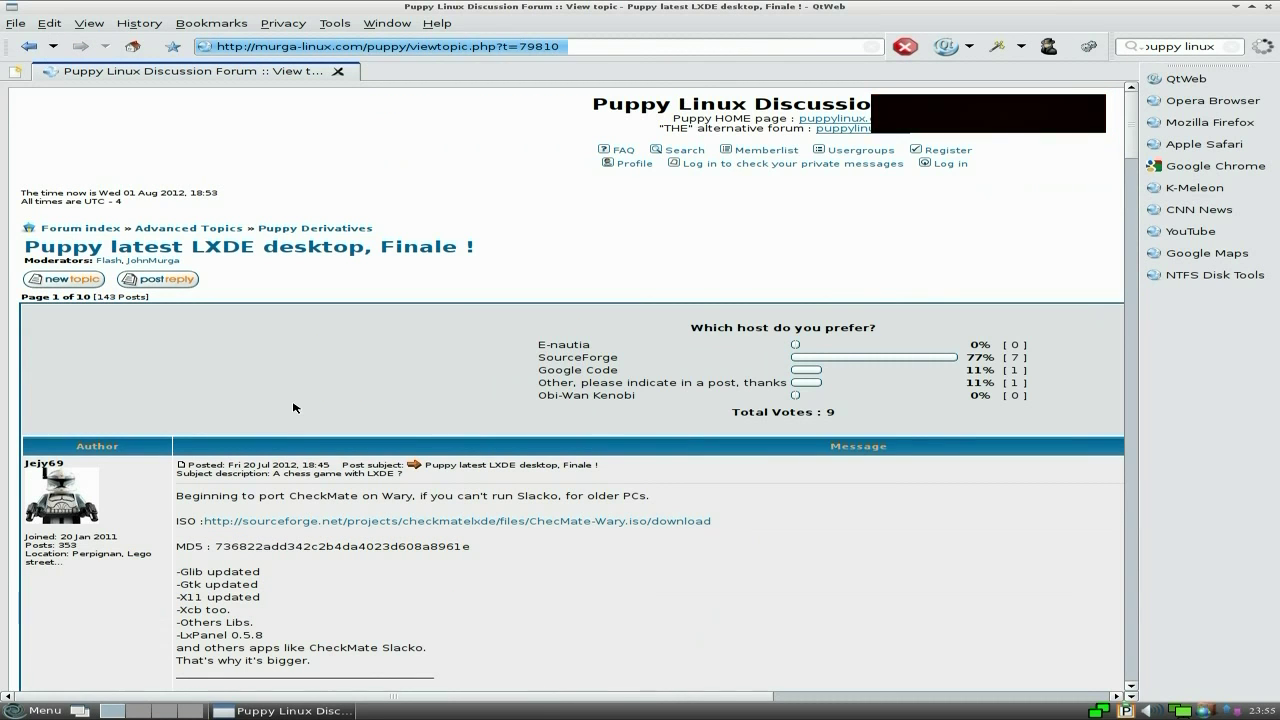
{"action": "scroll", "coordinate": [784, 490], "scroll_direction": "down", "scroll_amount": 1}
{"action": "scroll", "coordinate": [784, 490], "scroll_direction": "down", "scroll_amount": 1}
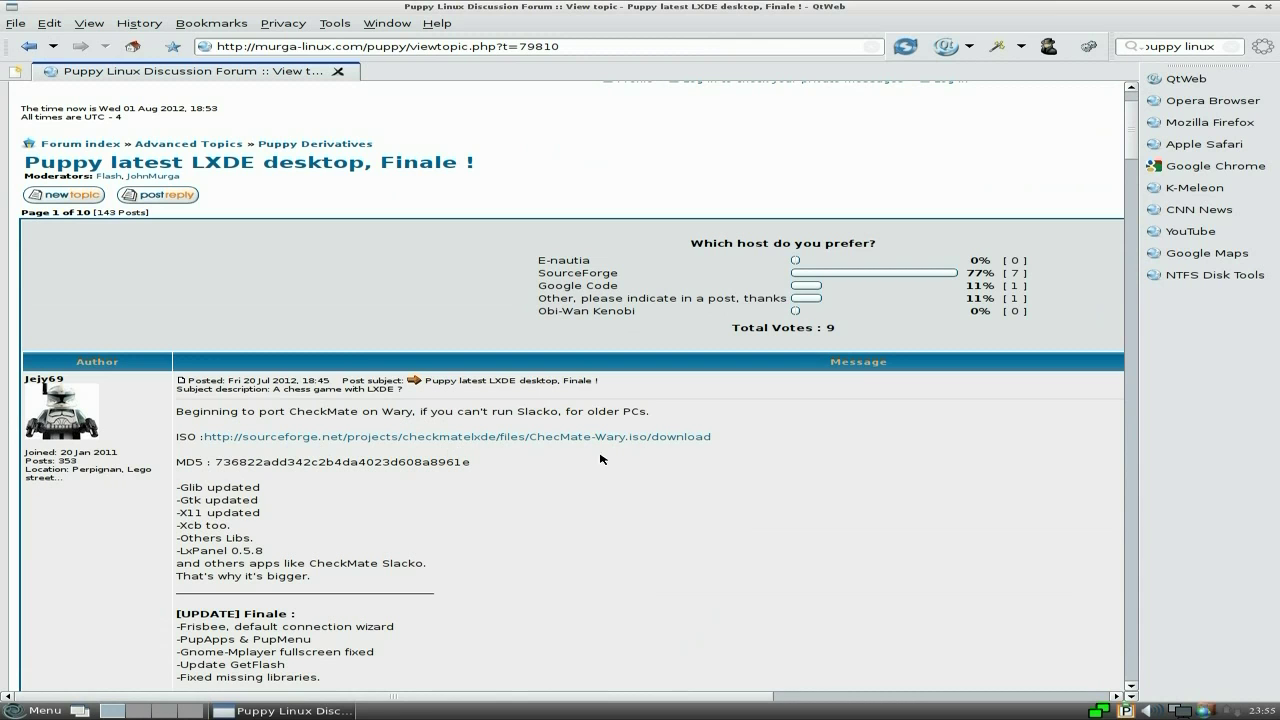
{"action": "scroll", "coordinate": [738, 467], "scroll_direction": "down", "scroll_amount": 10}
{"action": "scroll", "coordinate": [738, 467], "scroll_direction": "down", "scroll_amount": 6}
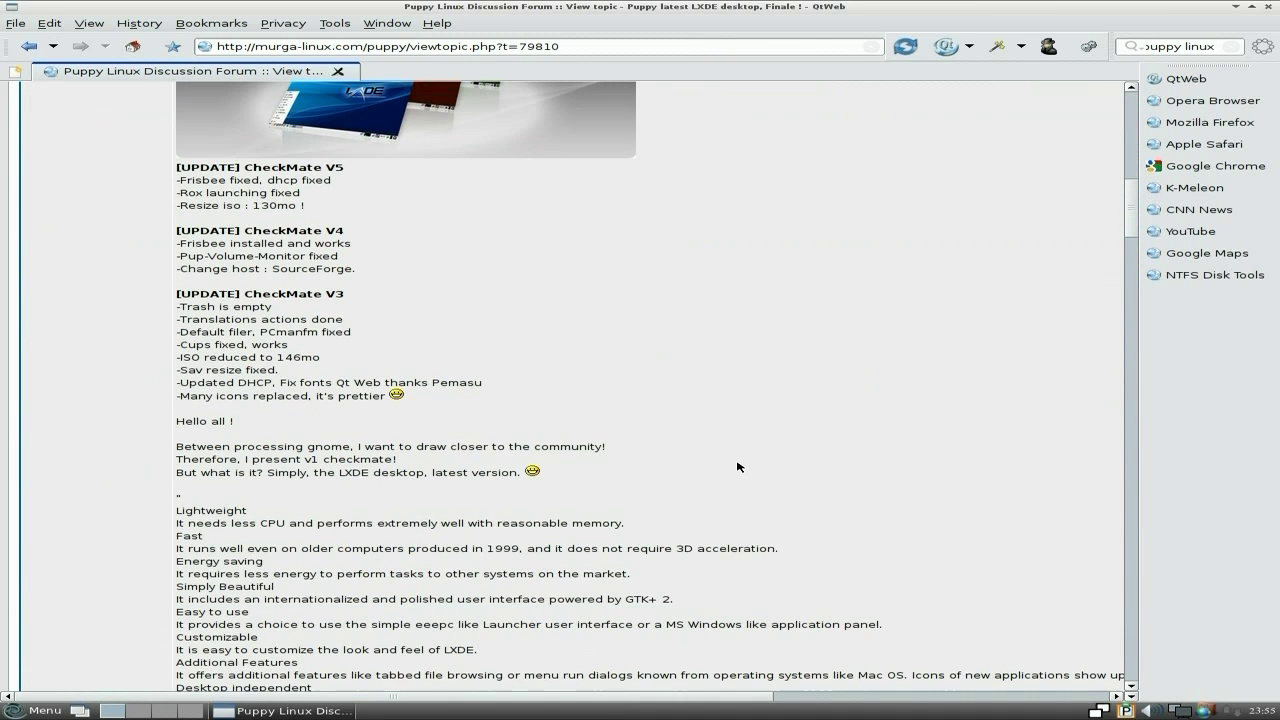
{"action": "scroll", "coordinate": [535, 248], "scroll_direction": "down", "scroll_amount": 15}
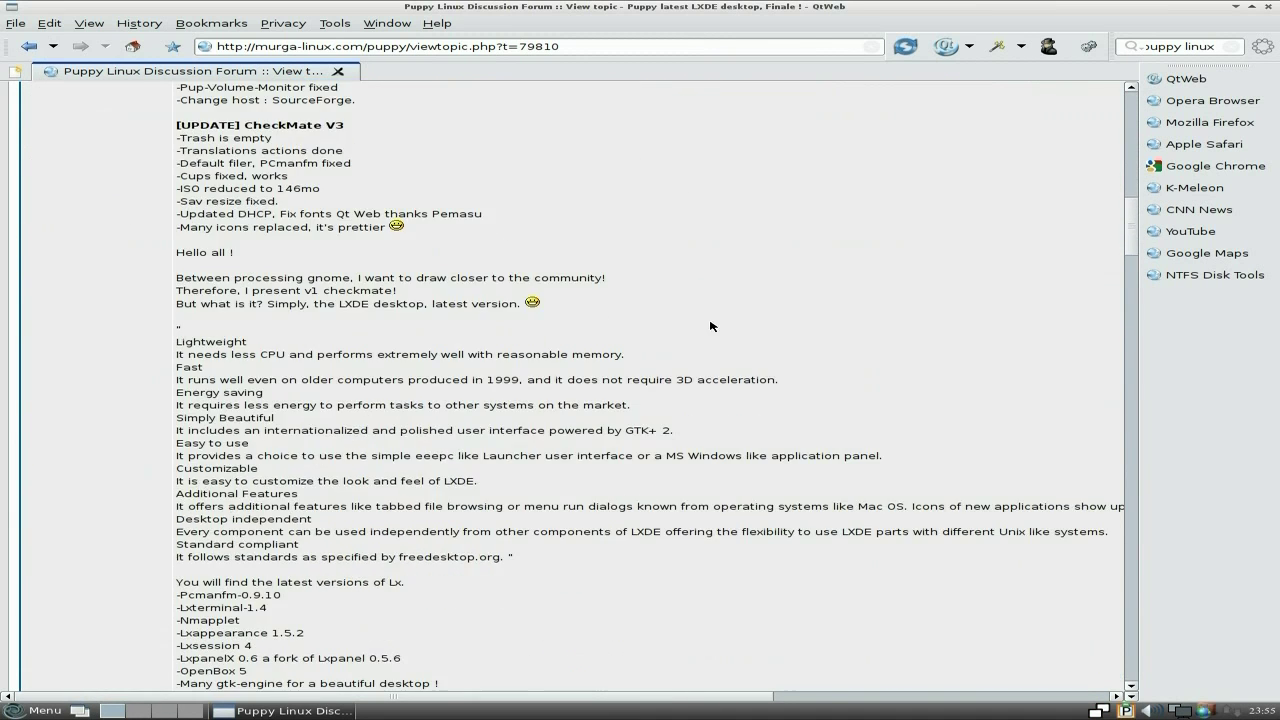
{"action": "scroll", "coordinate": [713, 328], "scroll_direction": "down", "scroll_amount": 16}
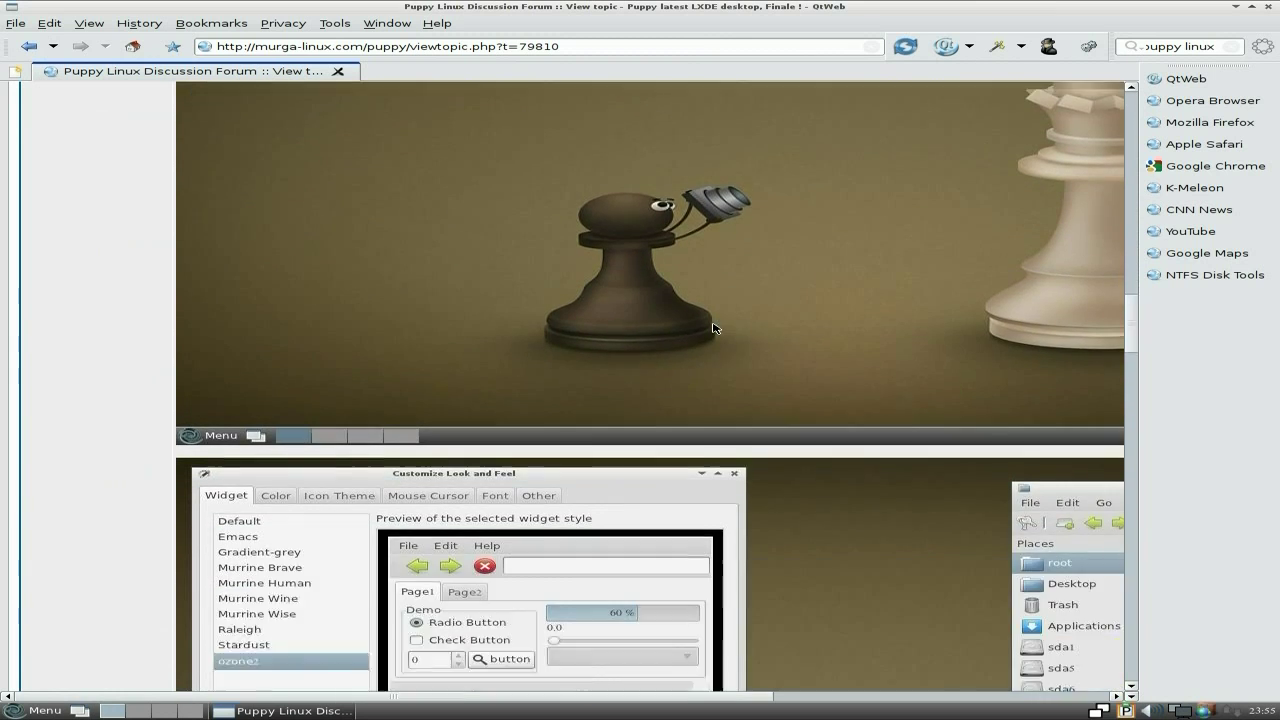
{"action": "scroll", "coordinate": [712, 333], "scroll_direction": "down", "scroll_amount": 20}
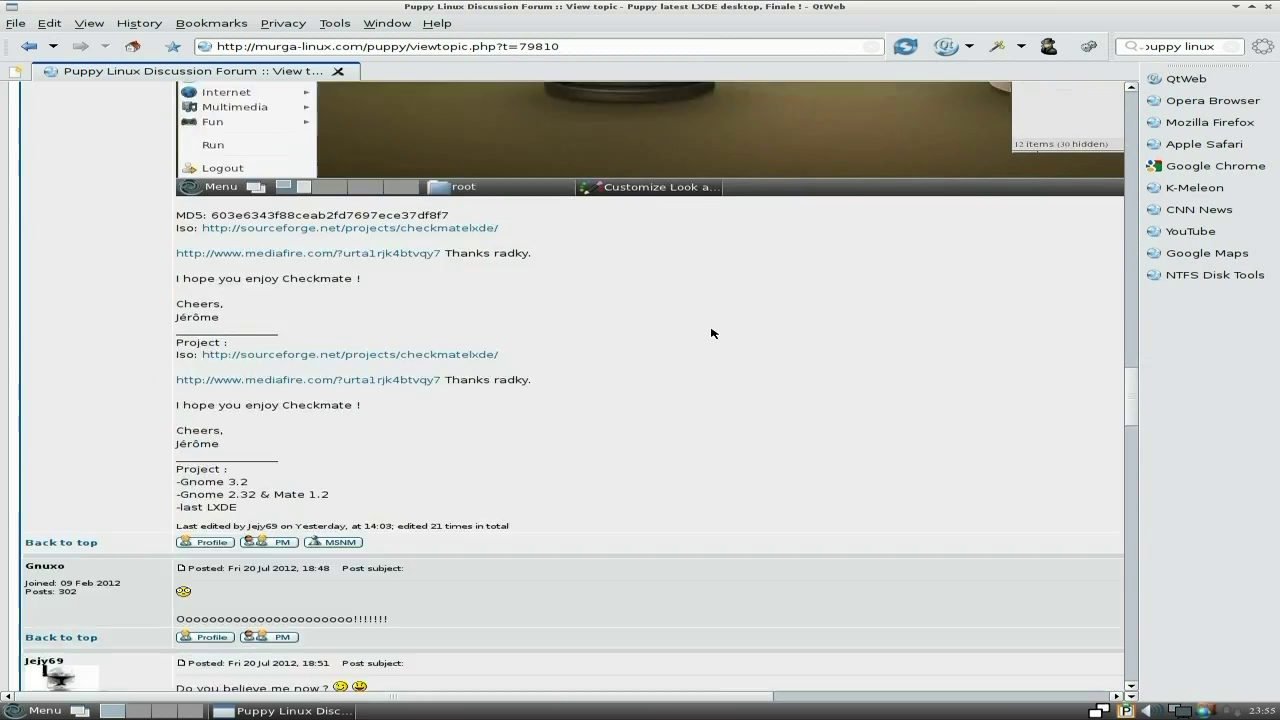
{"action": "scroll", "coordinate": [712, 333], "scroll_direction": "up", "scroll_amount": 20}
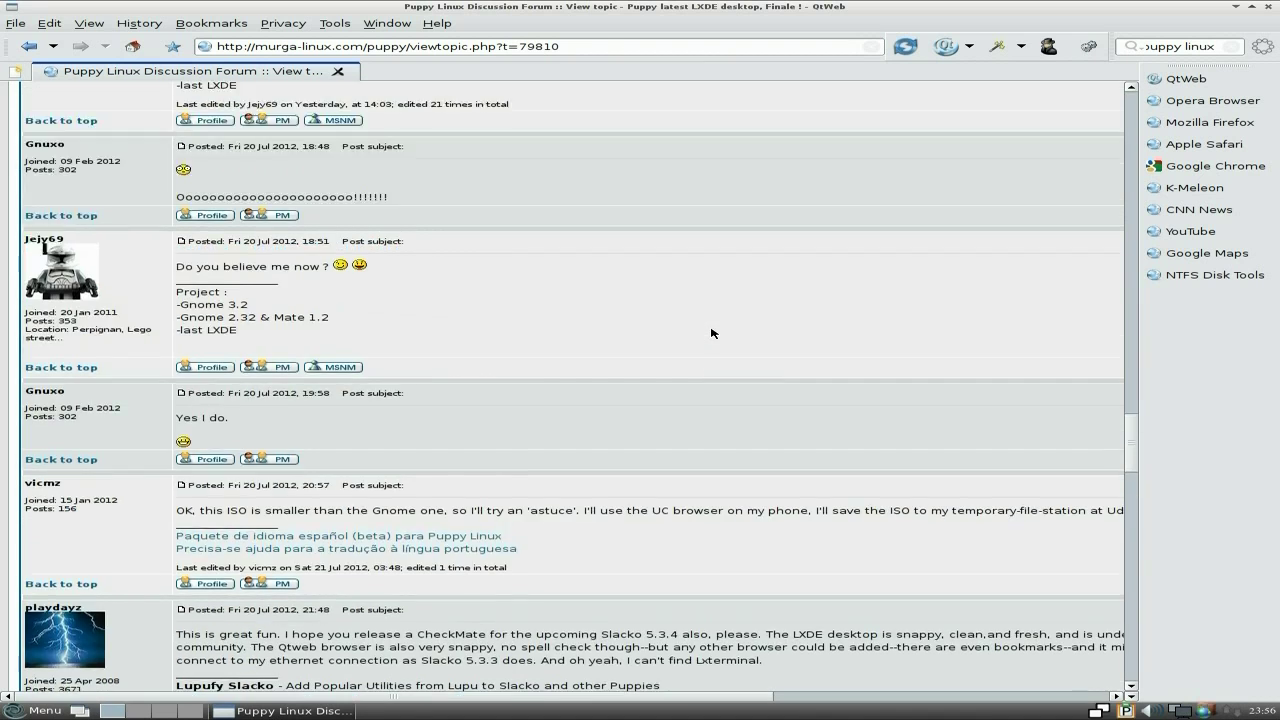
{"action": "scroll", "coordinate": [713, 333], "scroll_direction": "up", "scroll_amount": 14}
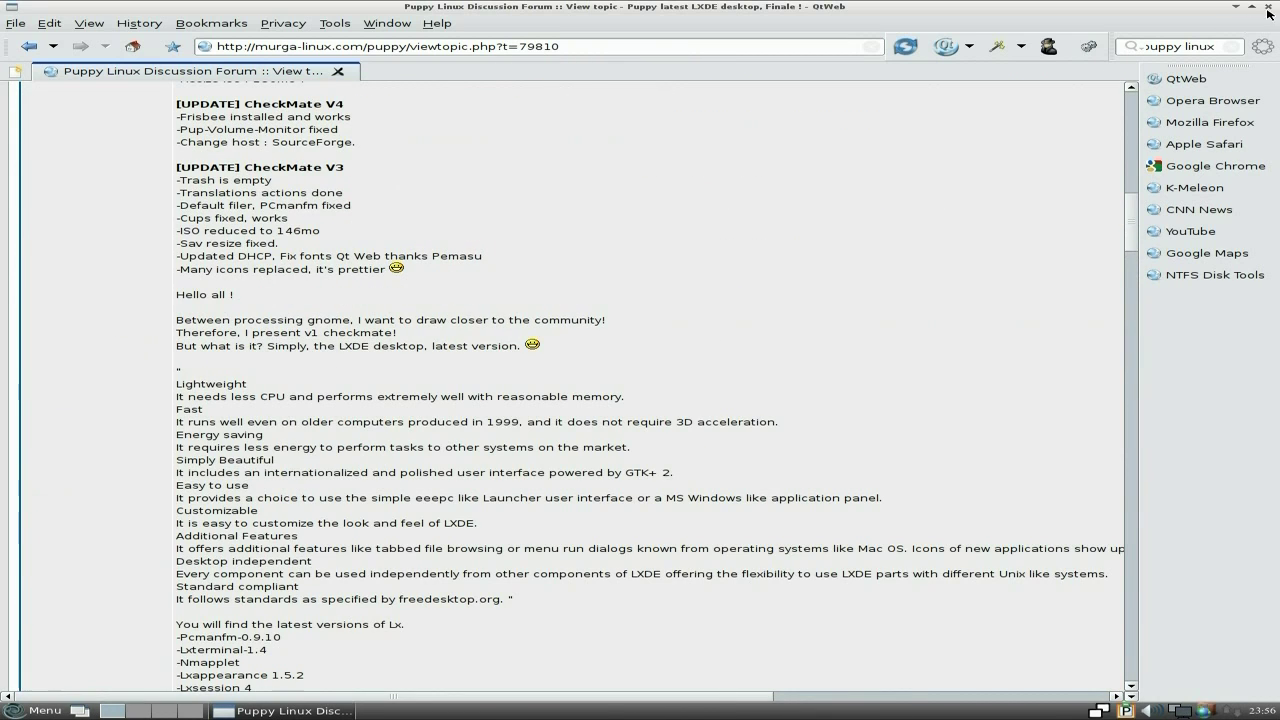
{"action": "left_click", "coordinate": [1271, 14]}
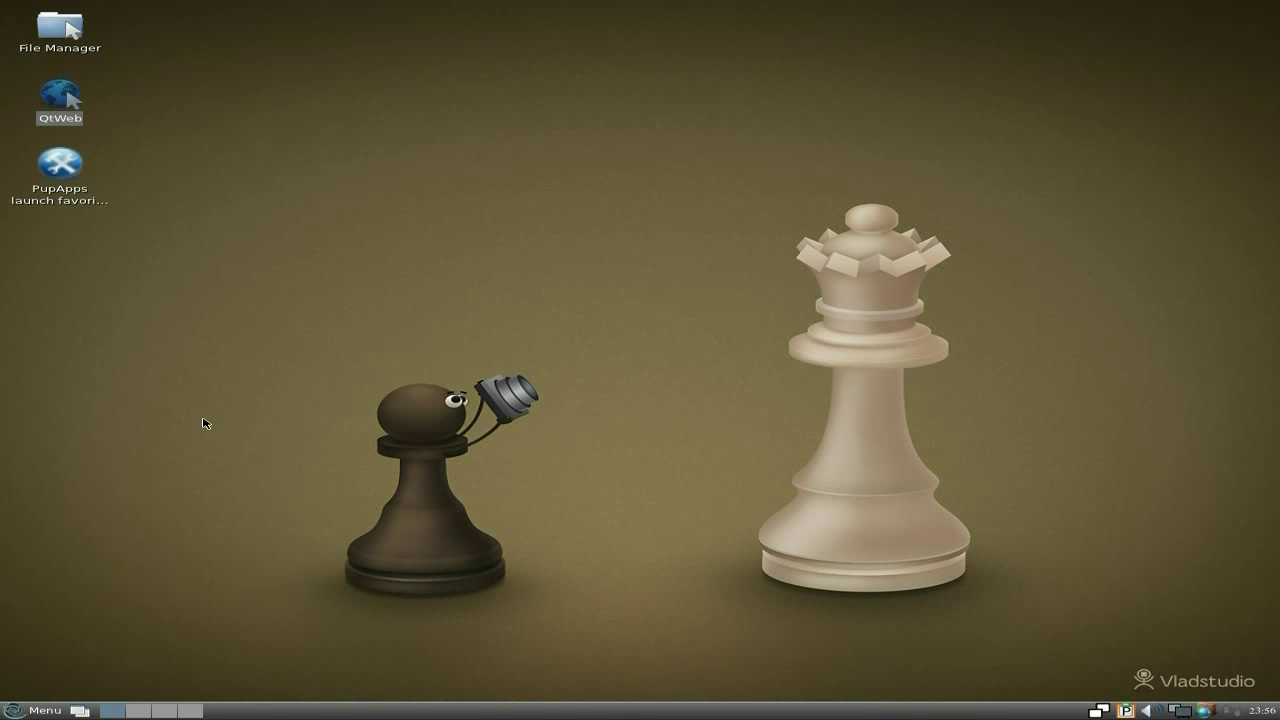
Step: Launch the Puppy Package Manager and check its list of installed packages available for uninstalling
{"action": "left_click", "coordinate": [18, 714]}
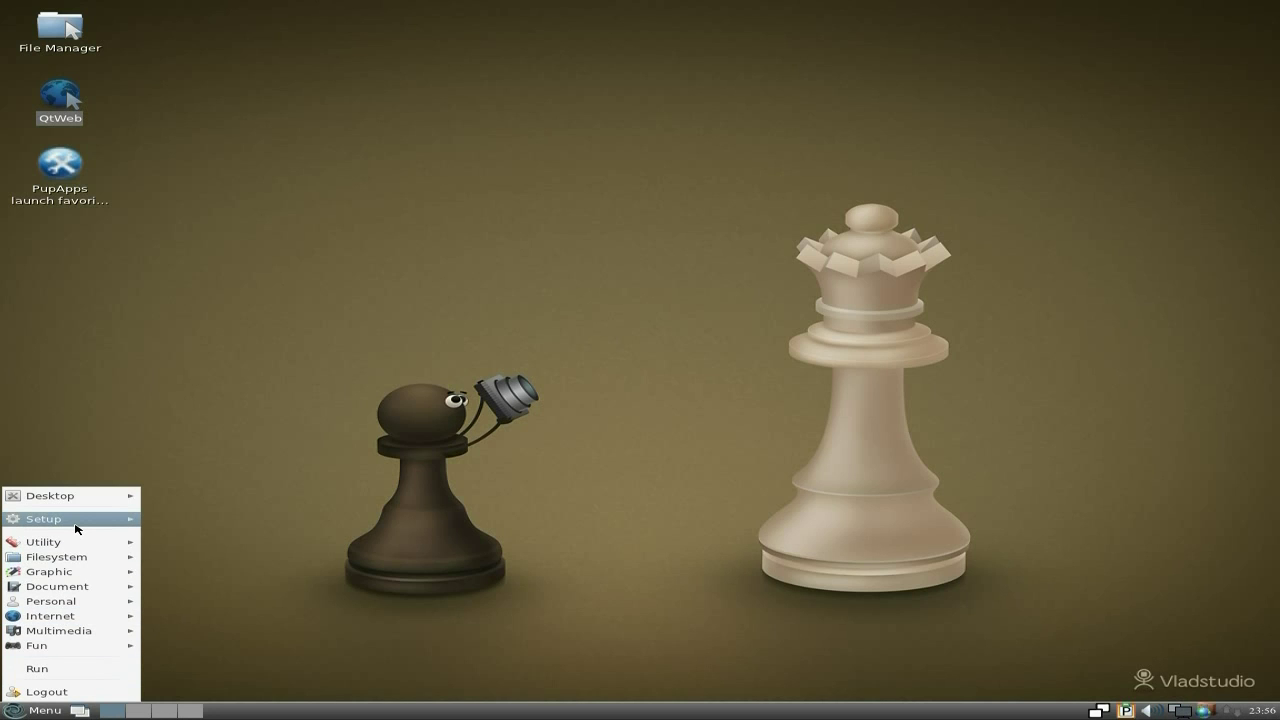
{"action": "mouse_move", "coordinate": [77, 527]}
{"action": "mouse_move", "coordinate": [198, 526]}
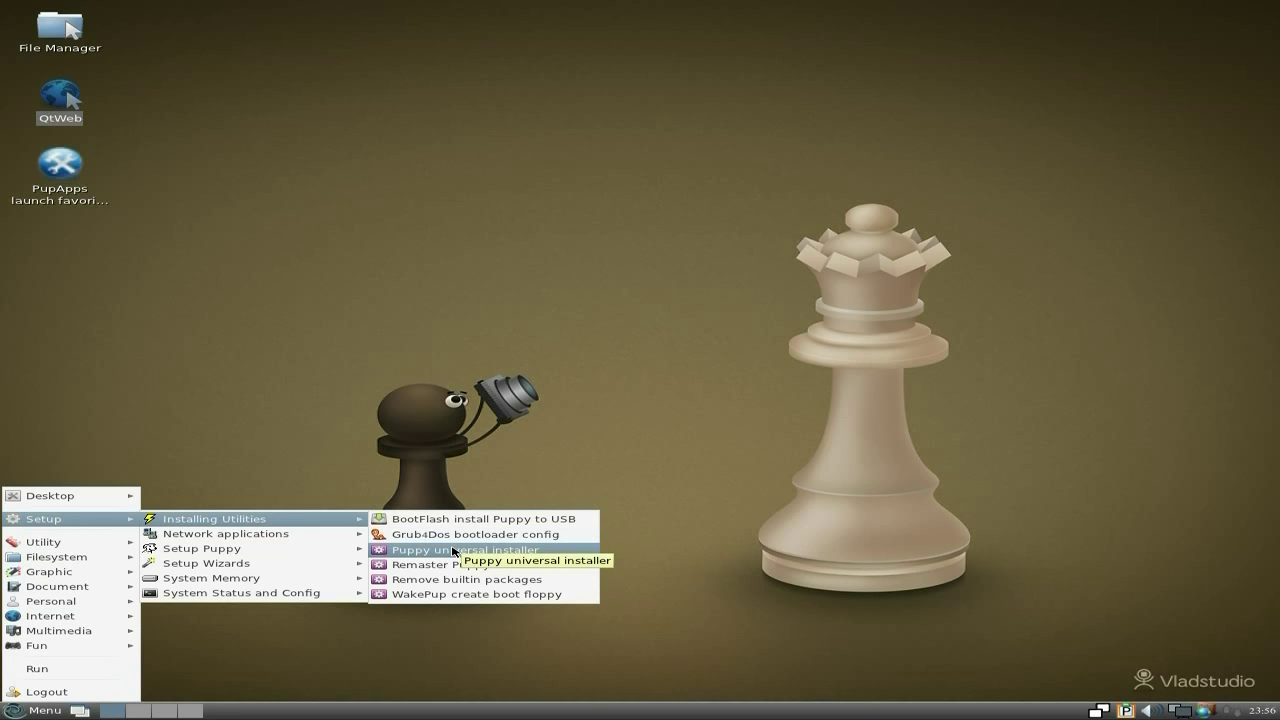
{"action": "mouse_move", "coordinate": [315, 550]}
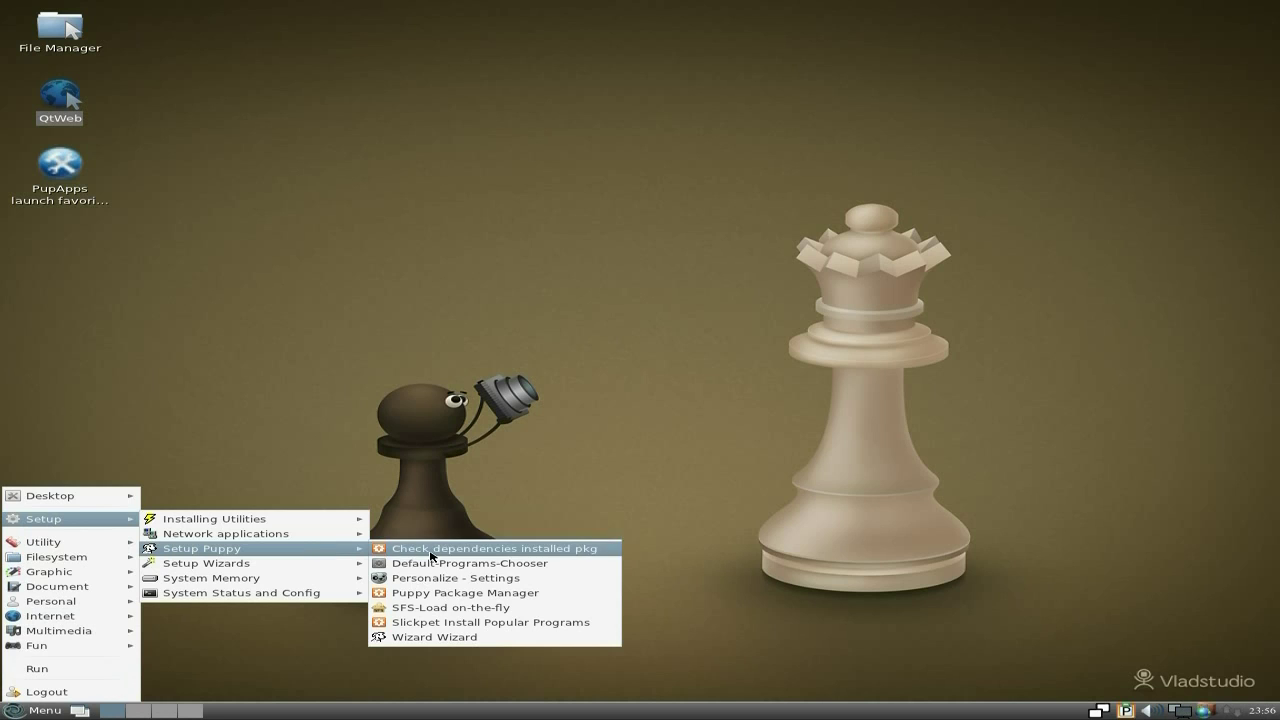
{"action": "left_click", "coordinate": [456, 593]}
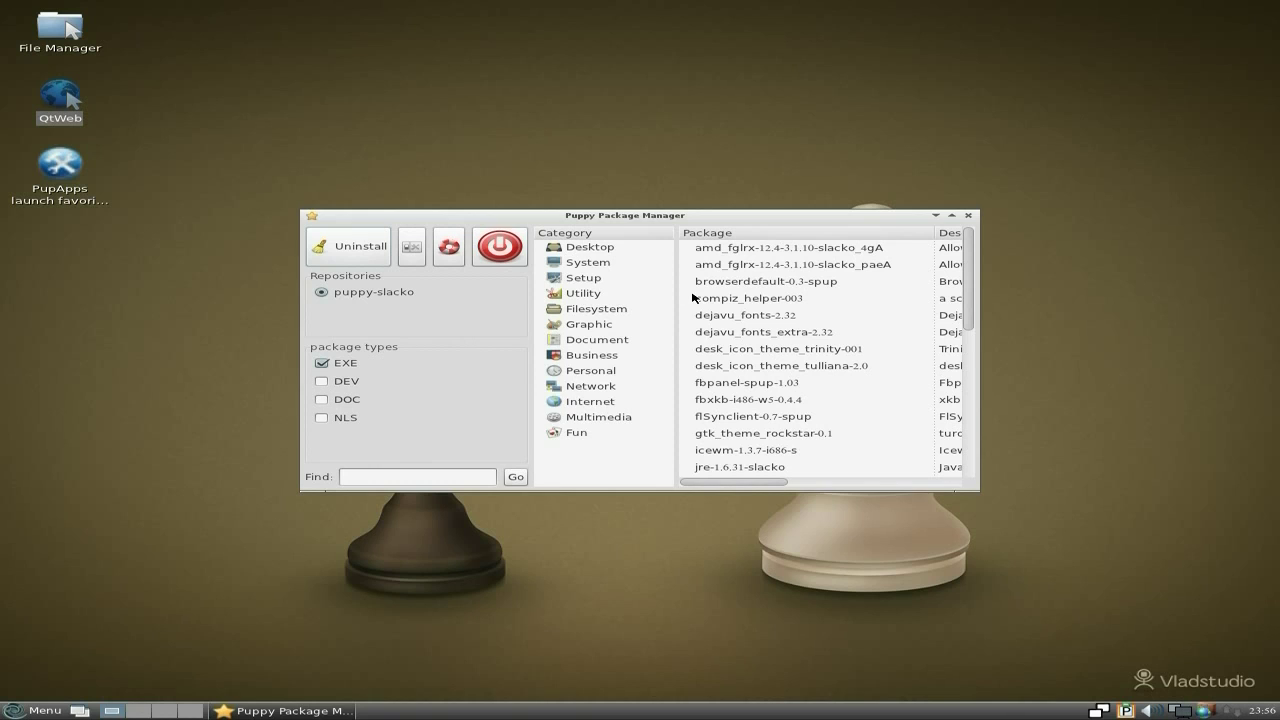
{"action": "left_click", "coordinate": [360, 251]}
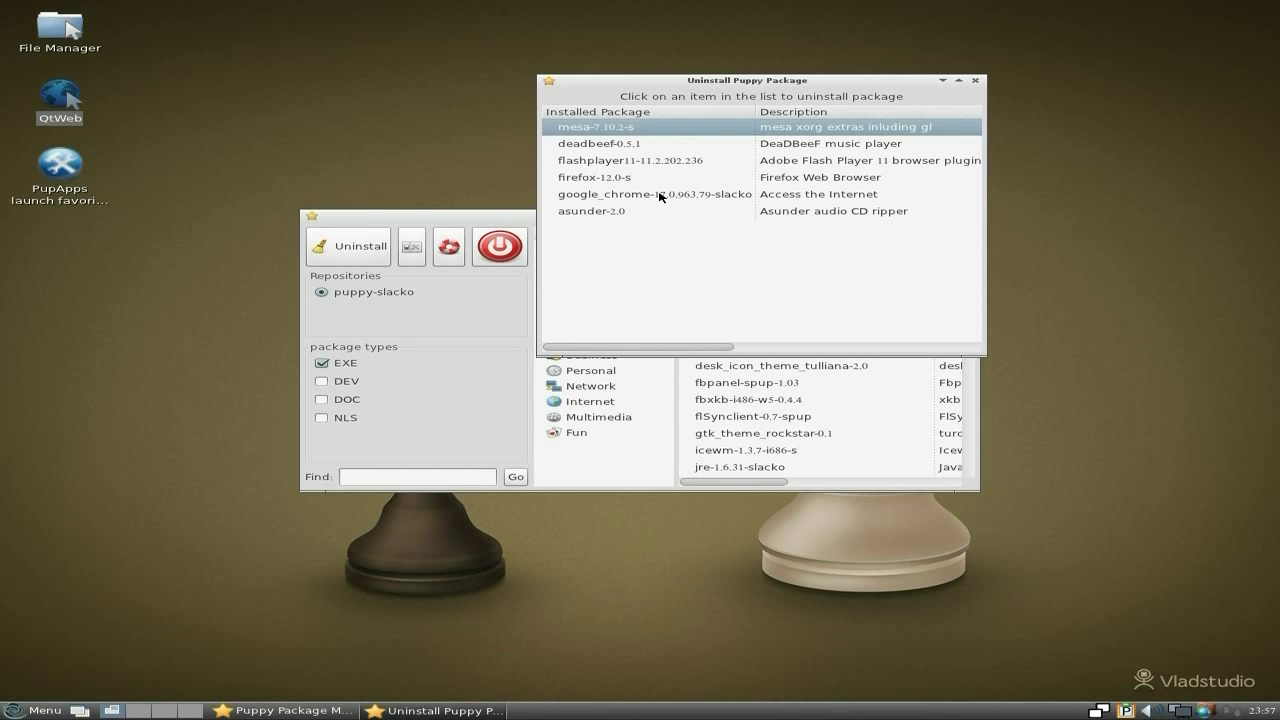
{"action": "left_click", "coordinate": [975, 80]}
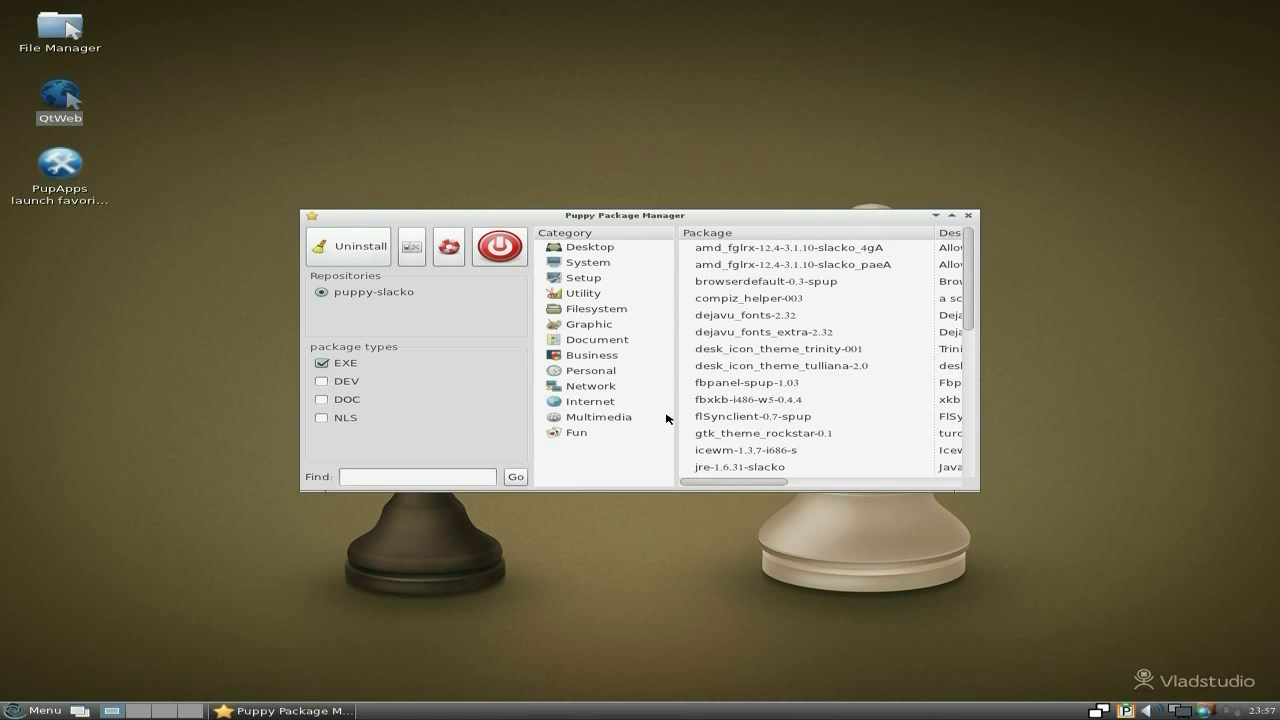
Step: Browse the Internet category of packages and start installing the dillo-3.0 web browser package
{"action": "left_click", "coordinate": [595, 407]}
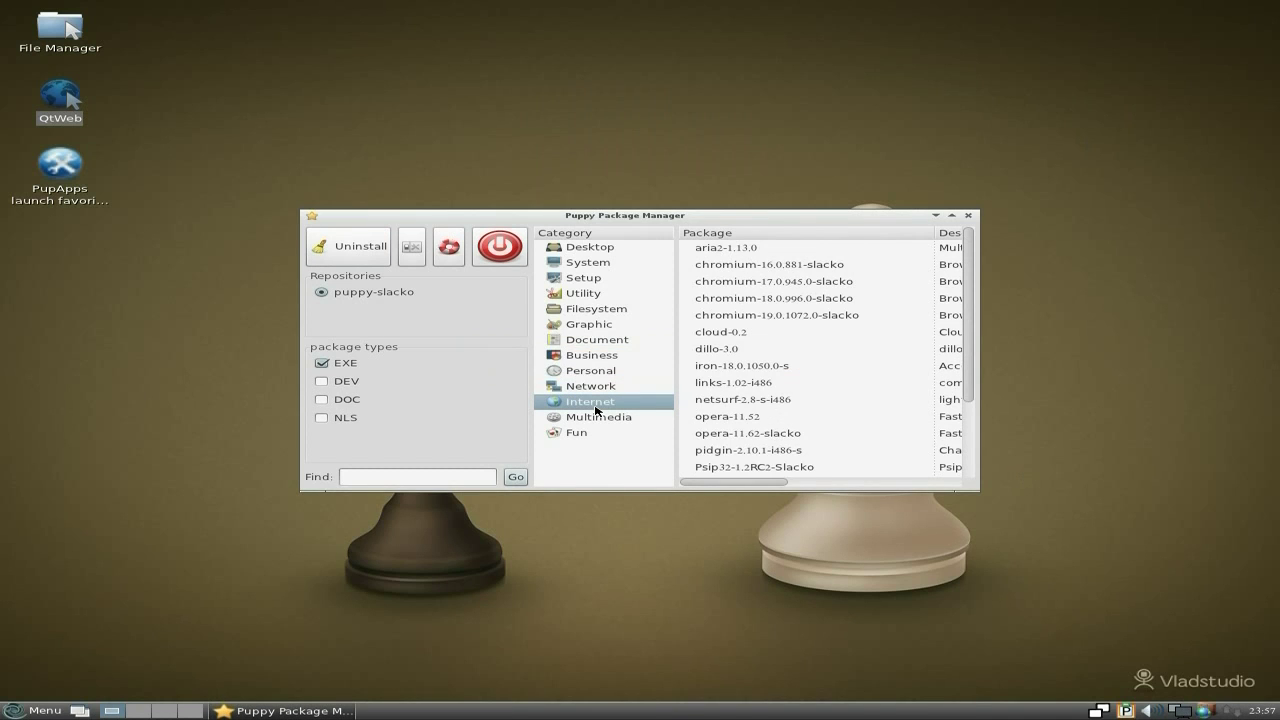
{"action": "scroll", "coordinate": [868, 374], "scroll_direction": "down", "scroll_amount": 2}
{"action": "scroll", "coordinate": [873, 374], "scroll_direction": "down", "scroll_amount": 1}
{"action": "scroll", "coordinate": [873, 372], "scroll_direction": "up", "scroll_amount": 3}
{"action": "left_click", "coordinate": [720, 354]}
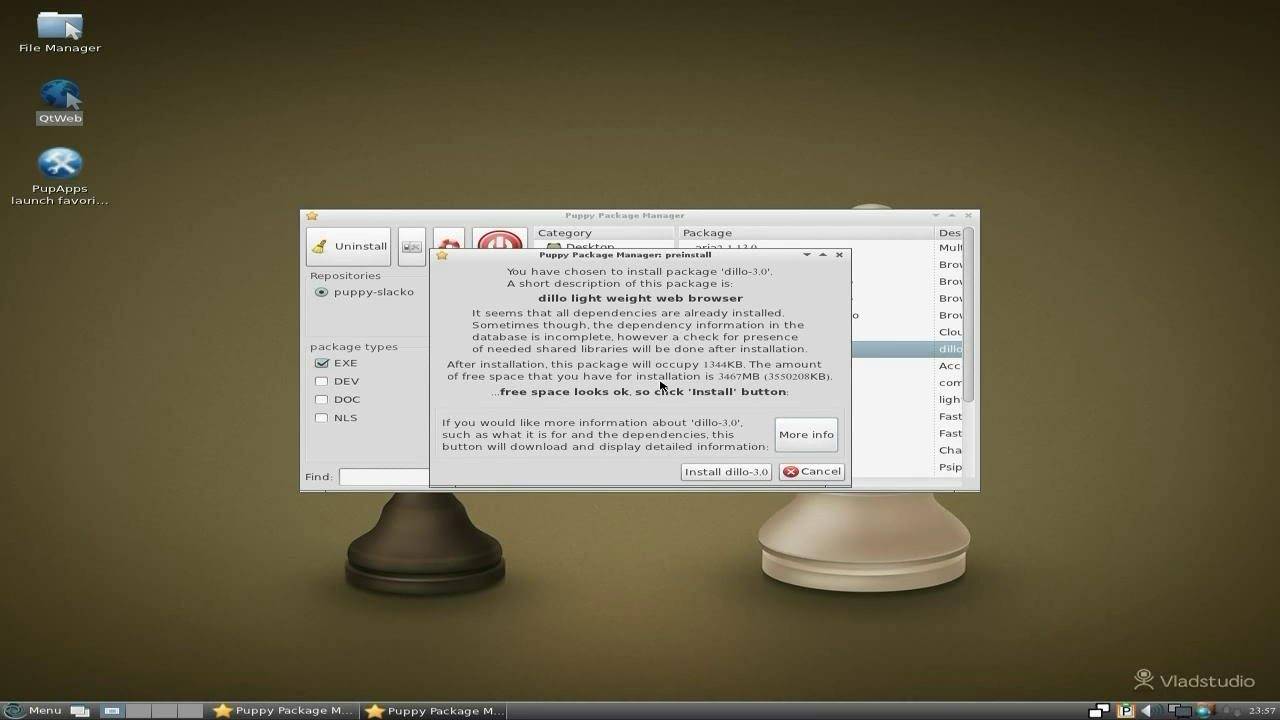
{"action": "left_click", "coordinate": [720, 472]}
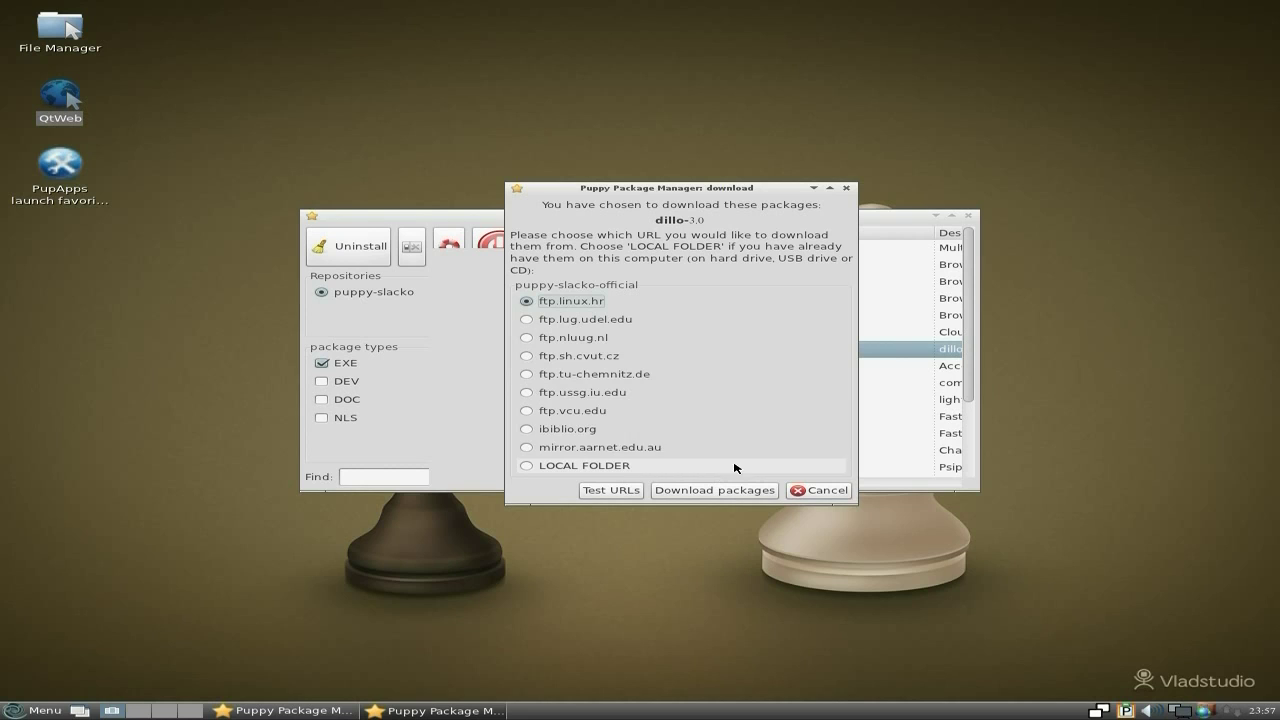
Step: Download and install dillo-3.0 from the ftp.nluug.nl mirror, and dismiss the installation notice
{"action": "left_click", "coordinate": [594, 341]}
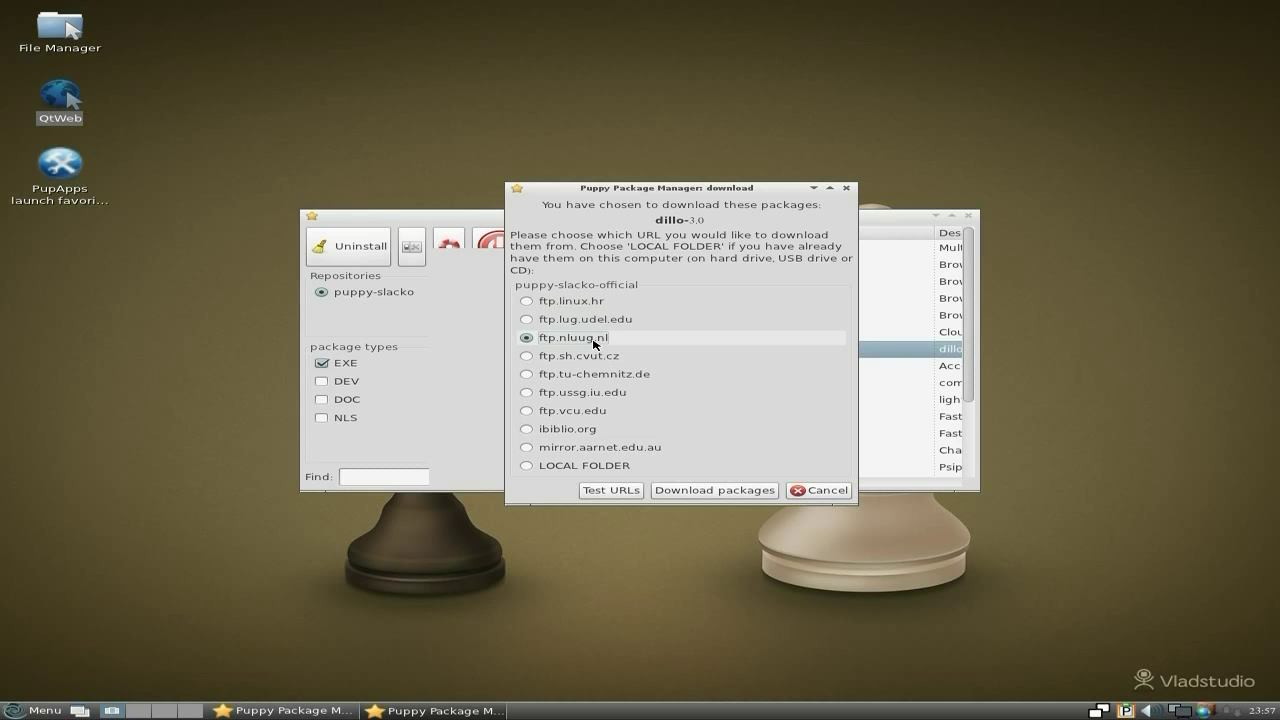
{"action": "left_click", "coordinate": [715, 489]}
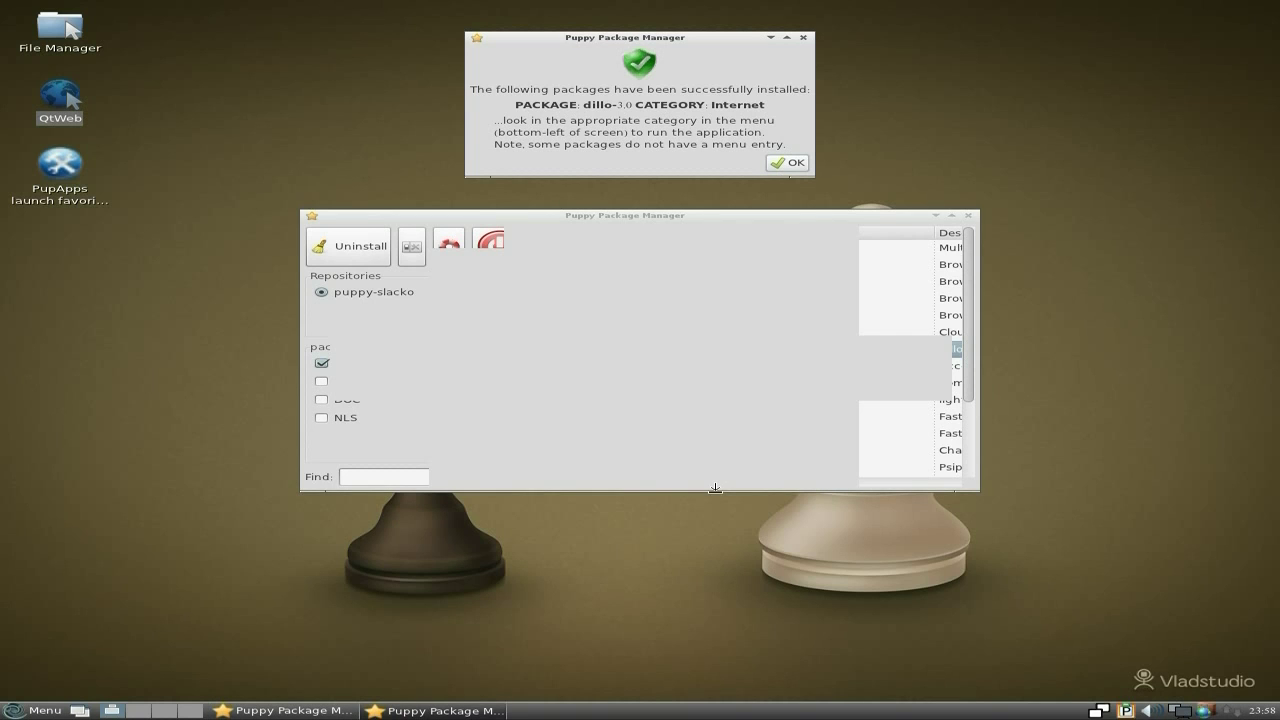
{"action": "left_click", "coordinate": [796, 164]}
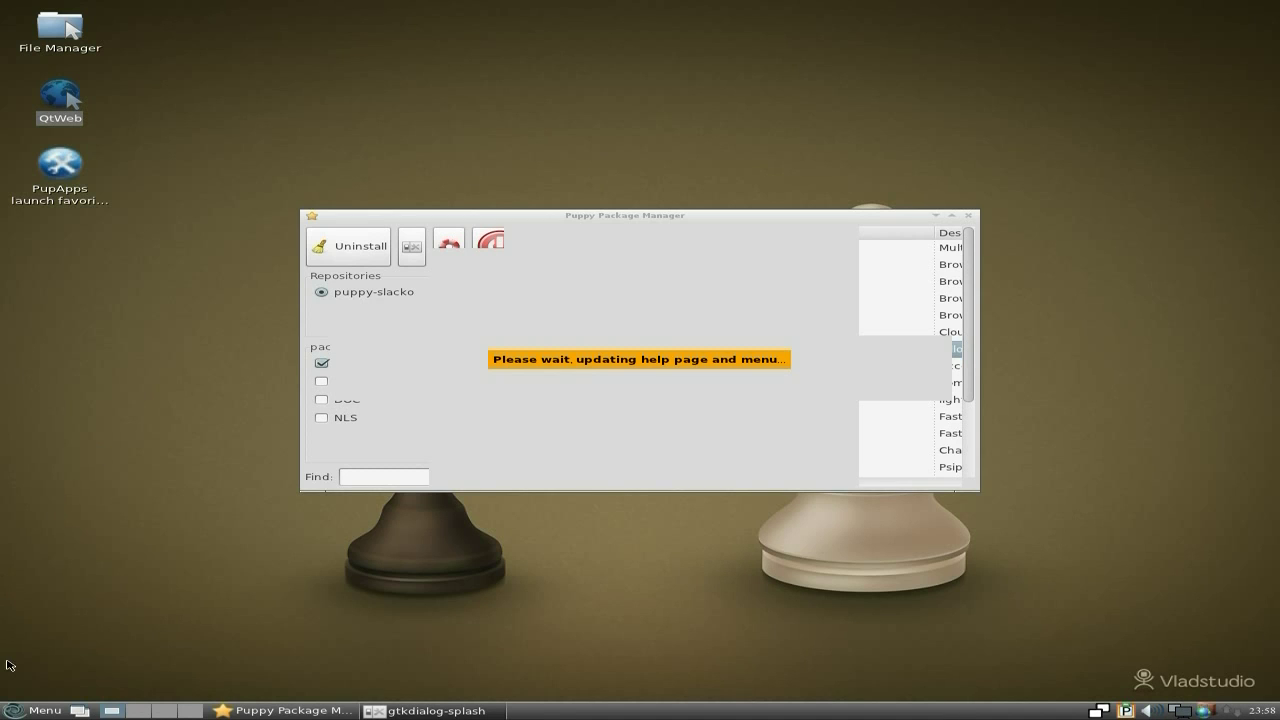
Step: Launch the Htop Process Viewer to check system load, moving its window clear of the package manager's centre
{"action": "left_click", "coordinate": [36, 712]}
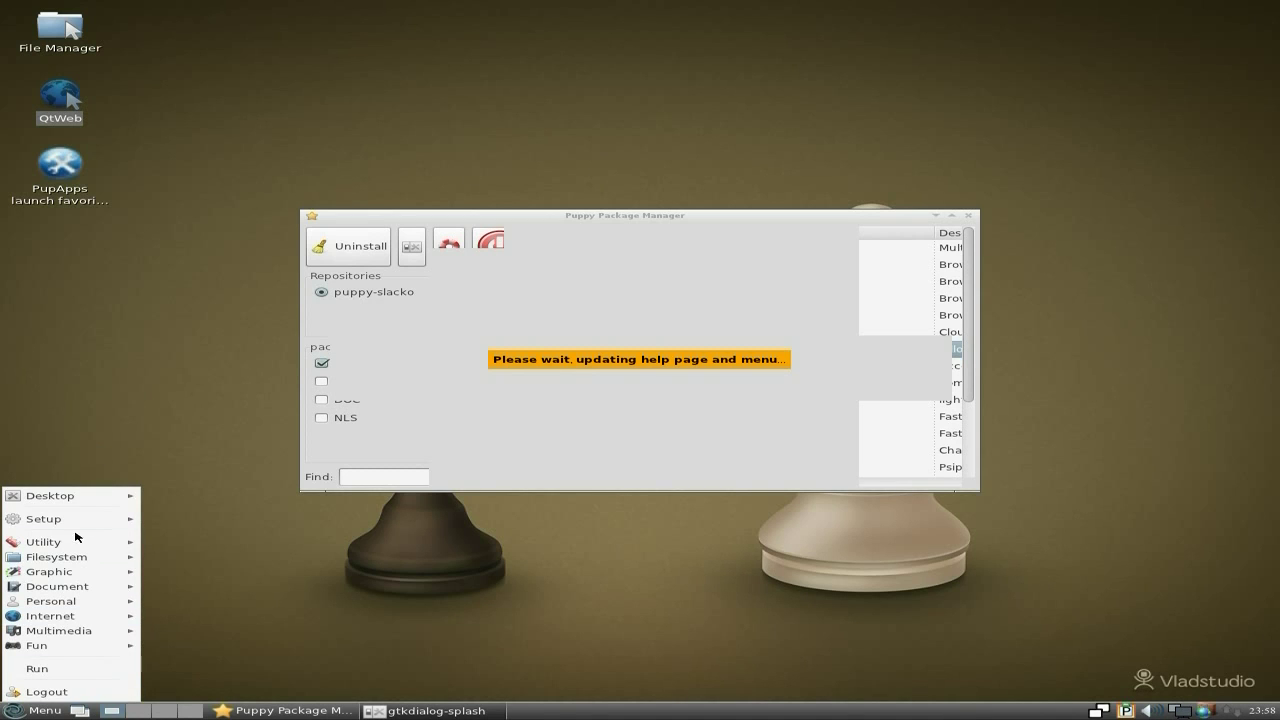
{"action": "mouse_move", "coordinate": [78, 522]}
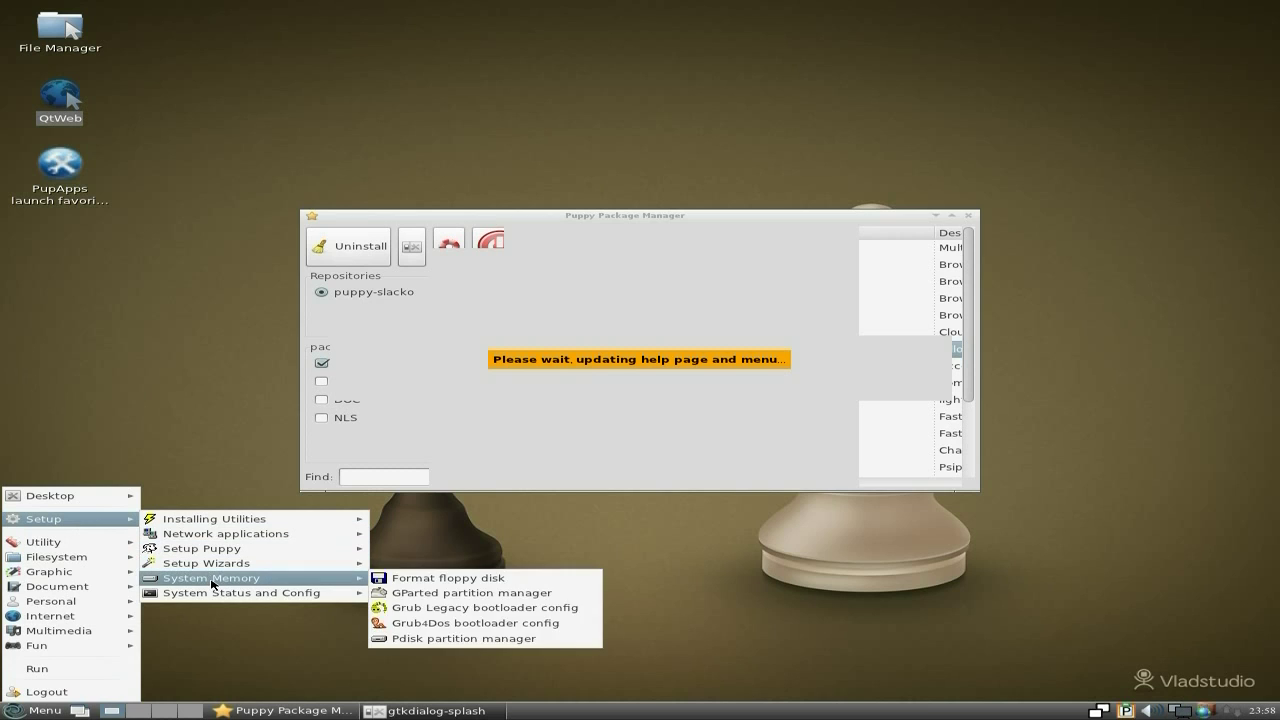
{"action": "mouse_move", "coordinate": [228, 597]}
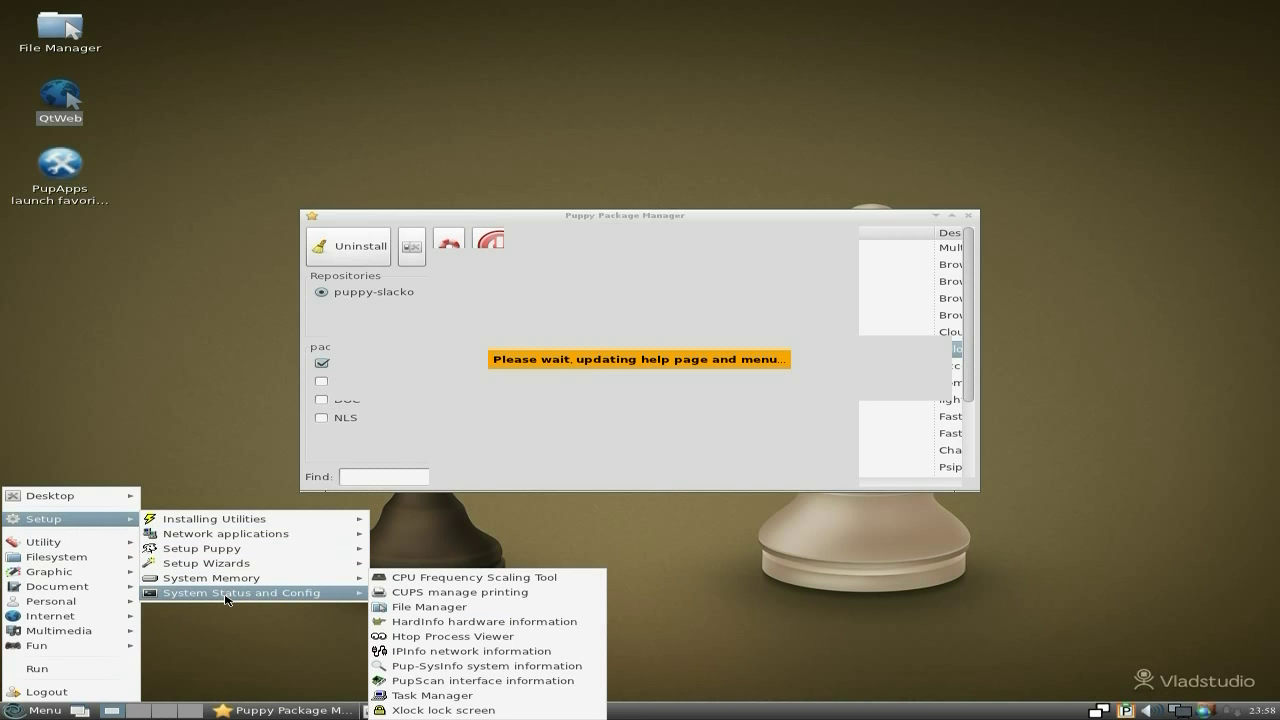
{"action": "left_click", "coordinate": [410, 637]}
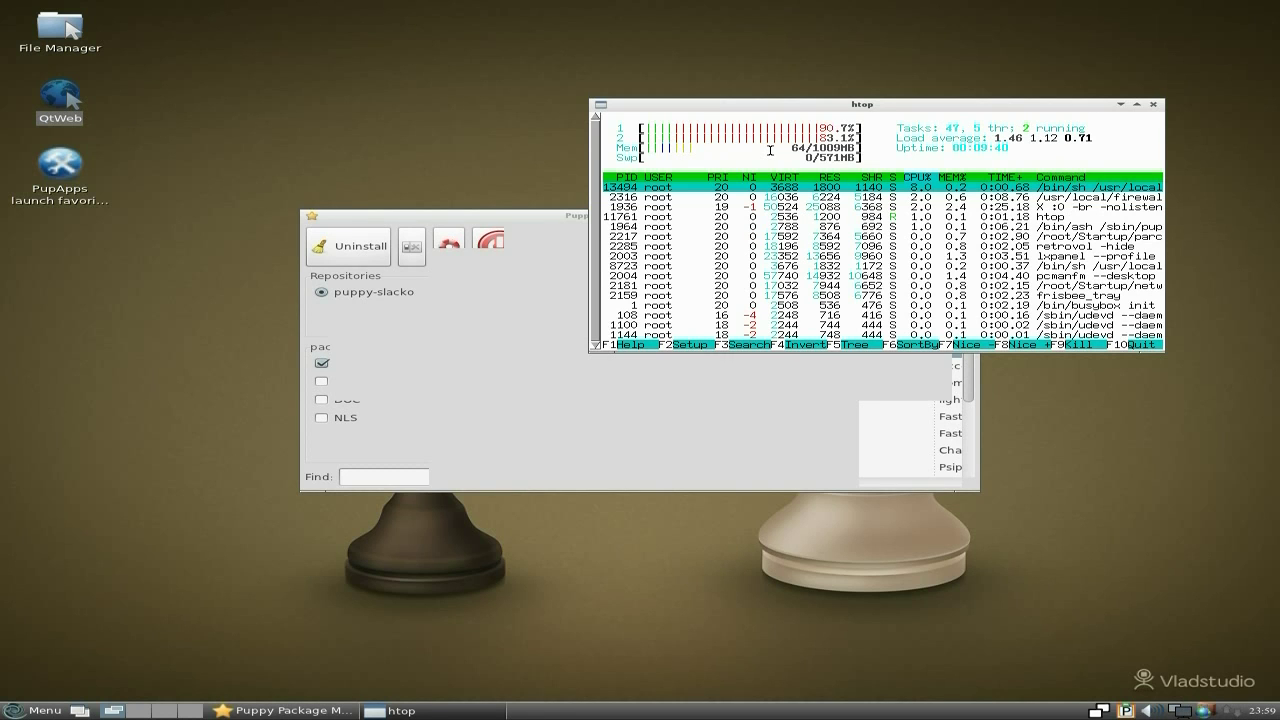
{"action": "left_click_drag", "start_coordinate": [878, 104], "coordinate": [846, 33]}
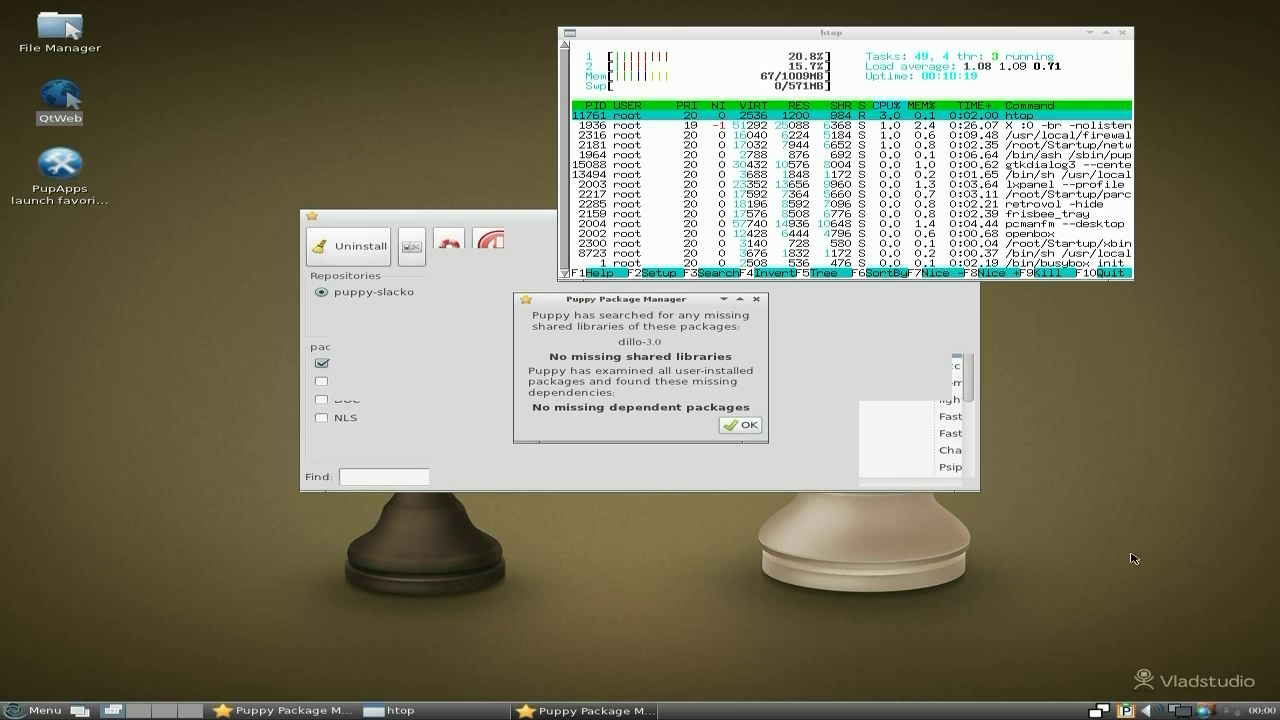
Step: Dismiss the dillo-3.0 missing-library report and close the Puppy Package Manager and htop
{"action": "left_click", "coordinate": [729, 427]}
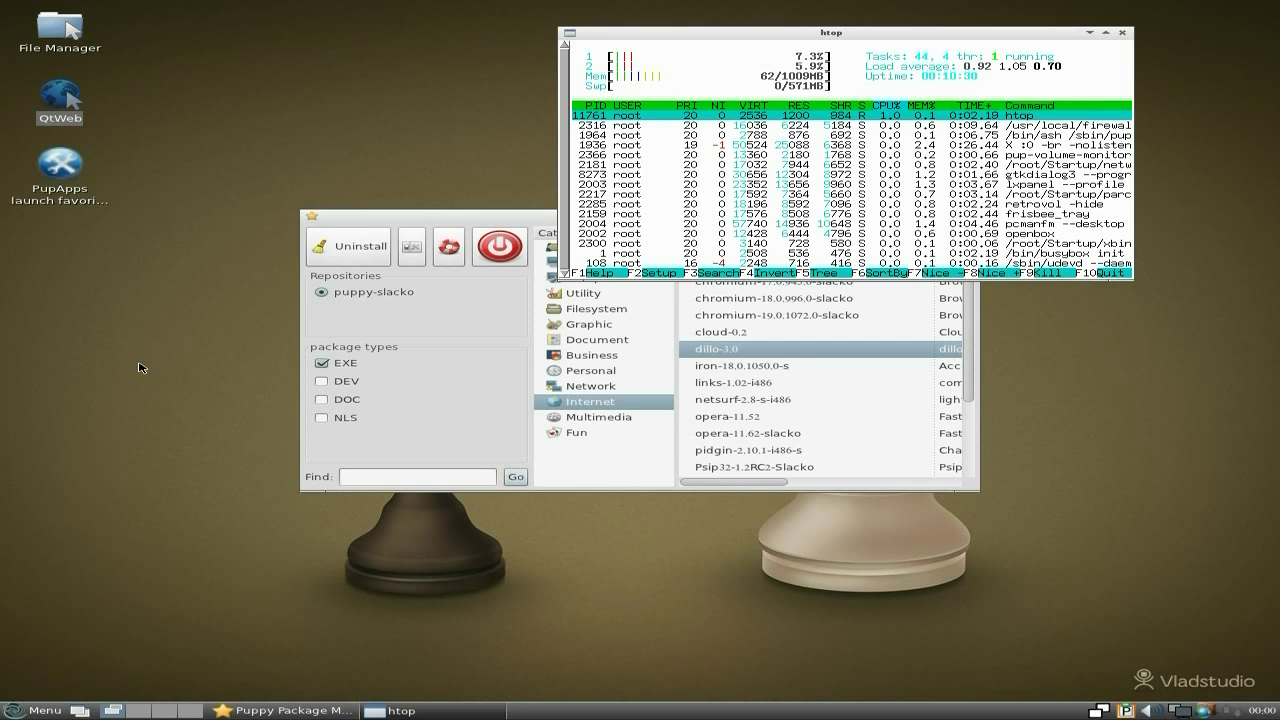
{"action": "left_click_drag", "start_coordinate": [398, 220], "coordinate": [286, 274]}
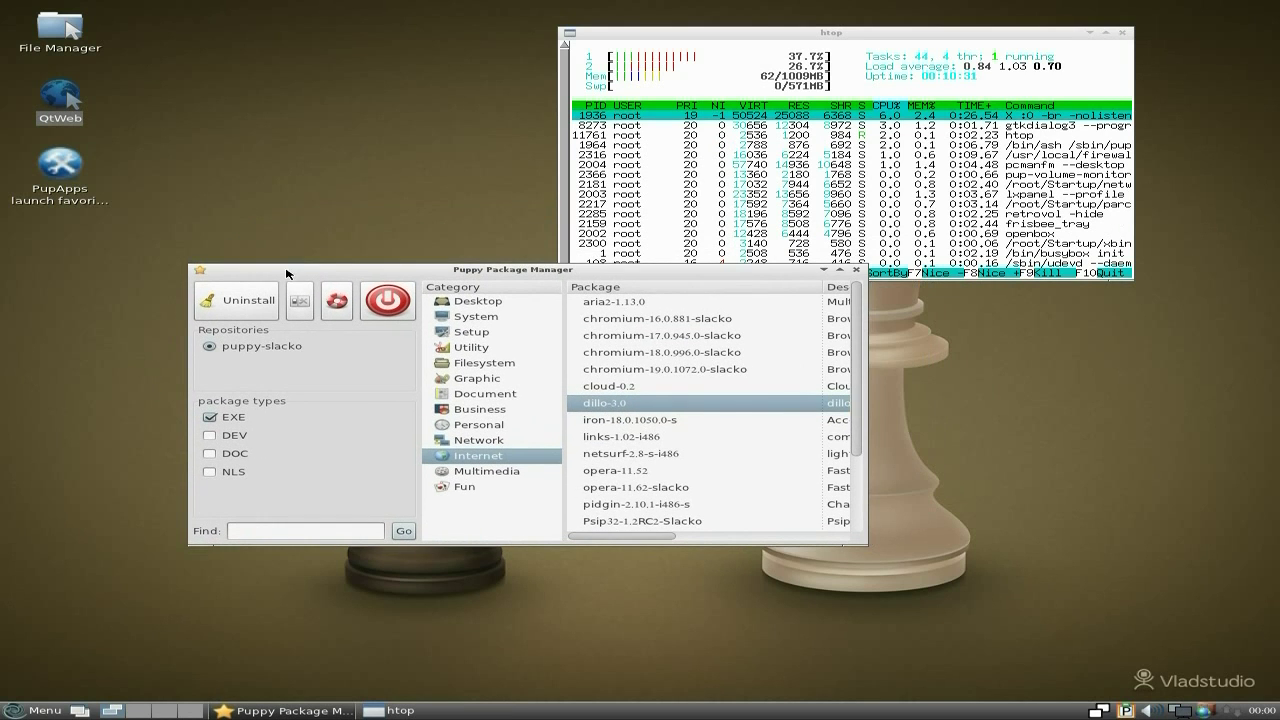
{"action": "left_click", "coordinate": [857, 271]}
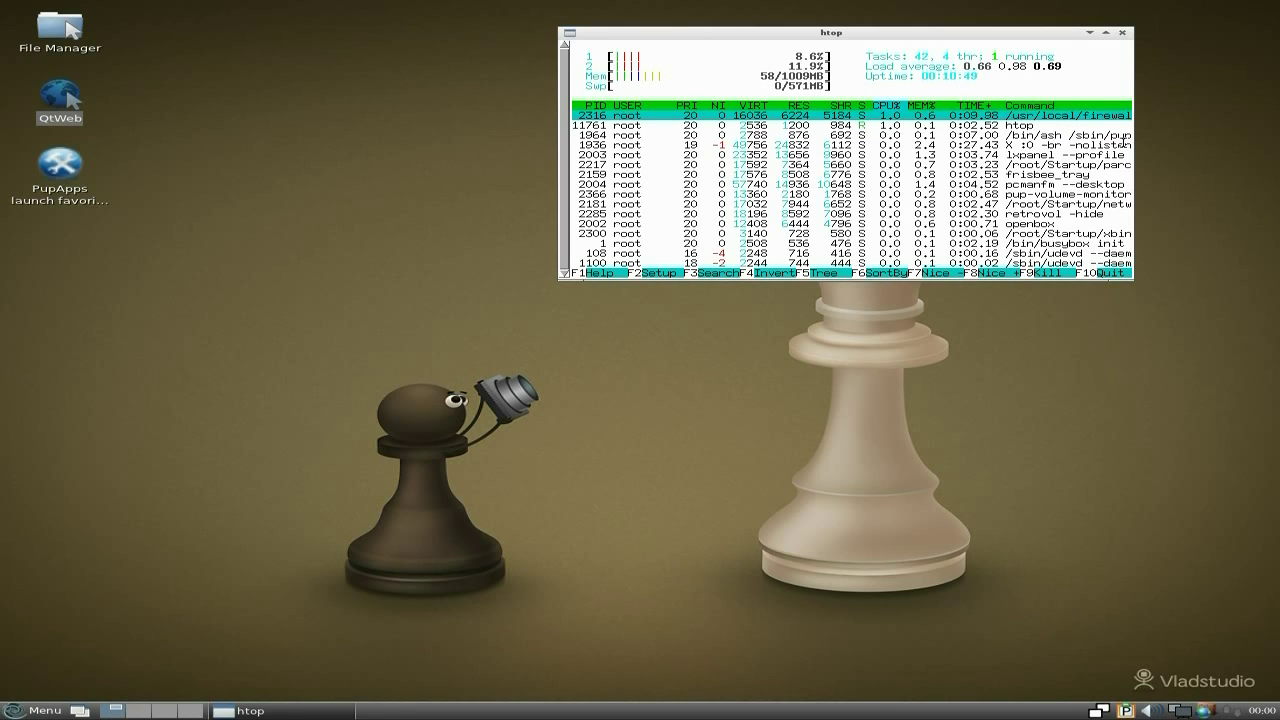
{"action": "left_click", "coordinate": [1125, 32]}
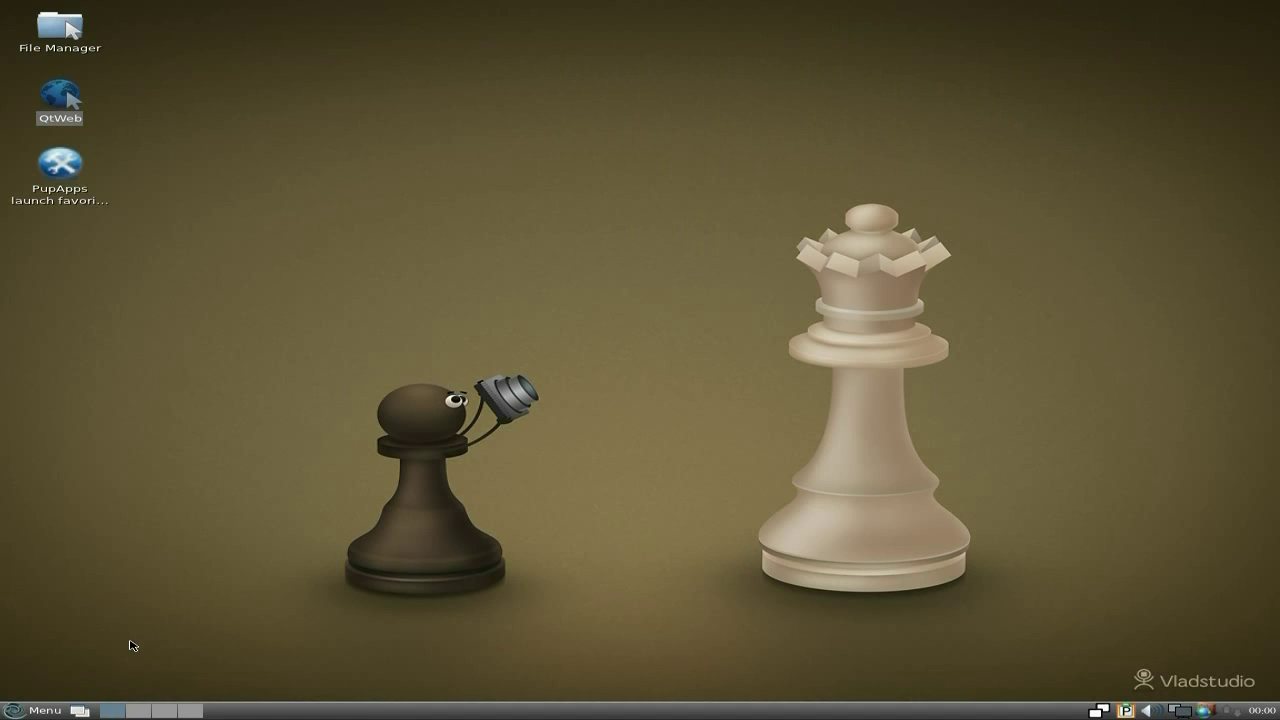
Step: Play the track "Take Me Home" in the DeaDBeeF music player, and close the player
{"action": "left_click", "coordinate": [20, 712]}
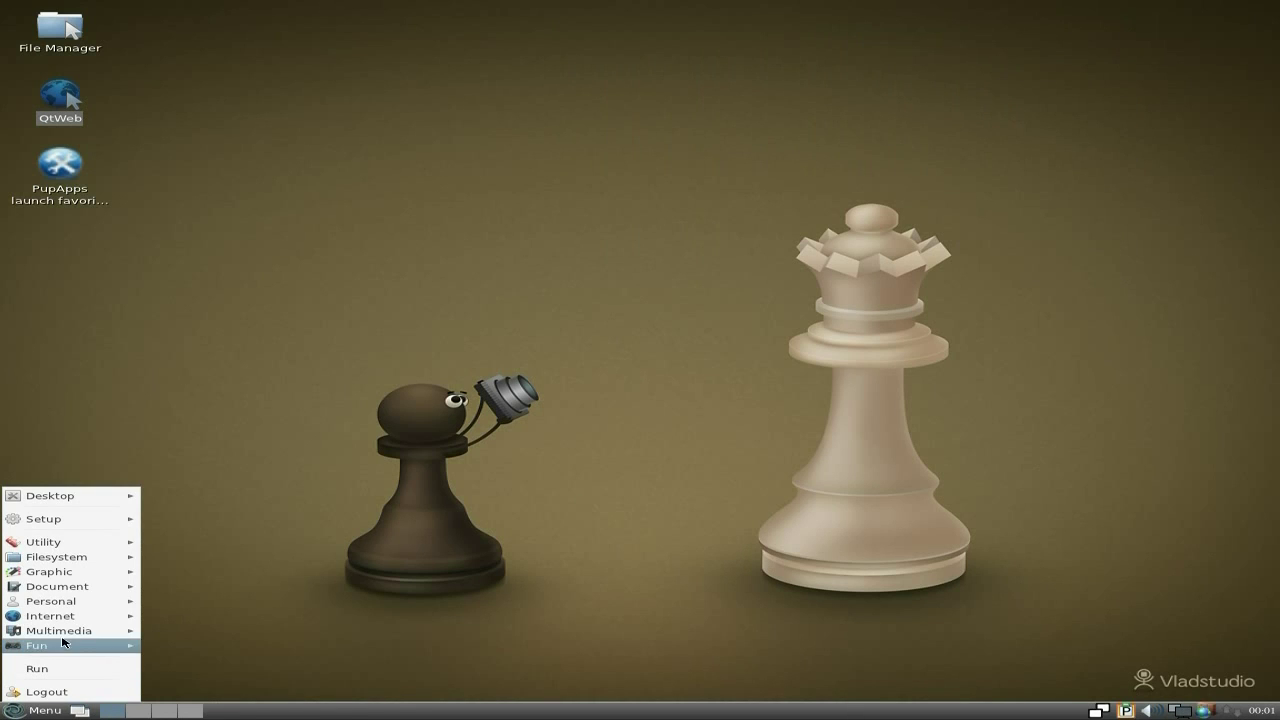
{"action": "mouse_move", "coordinate": [100, 631]}
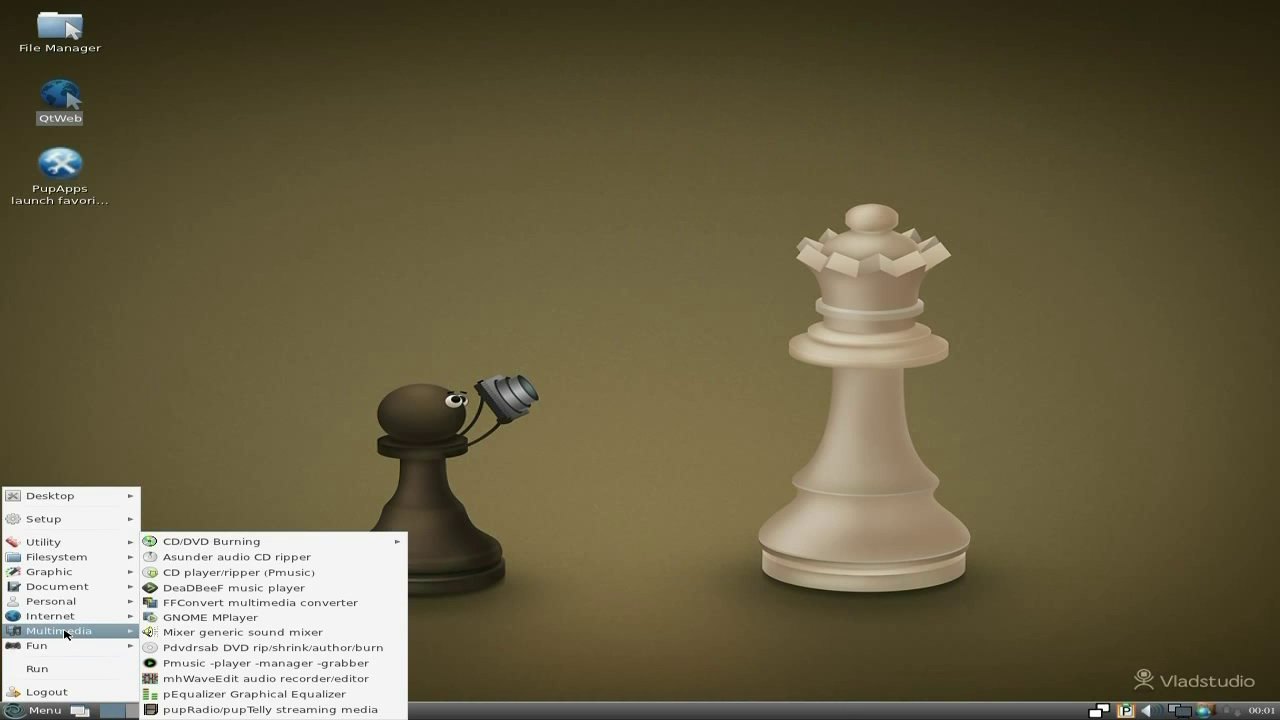
{"action": "left_click", "coordinate": [202, 589]}
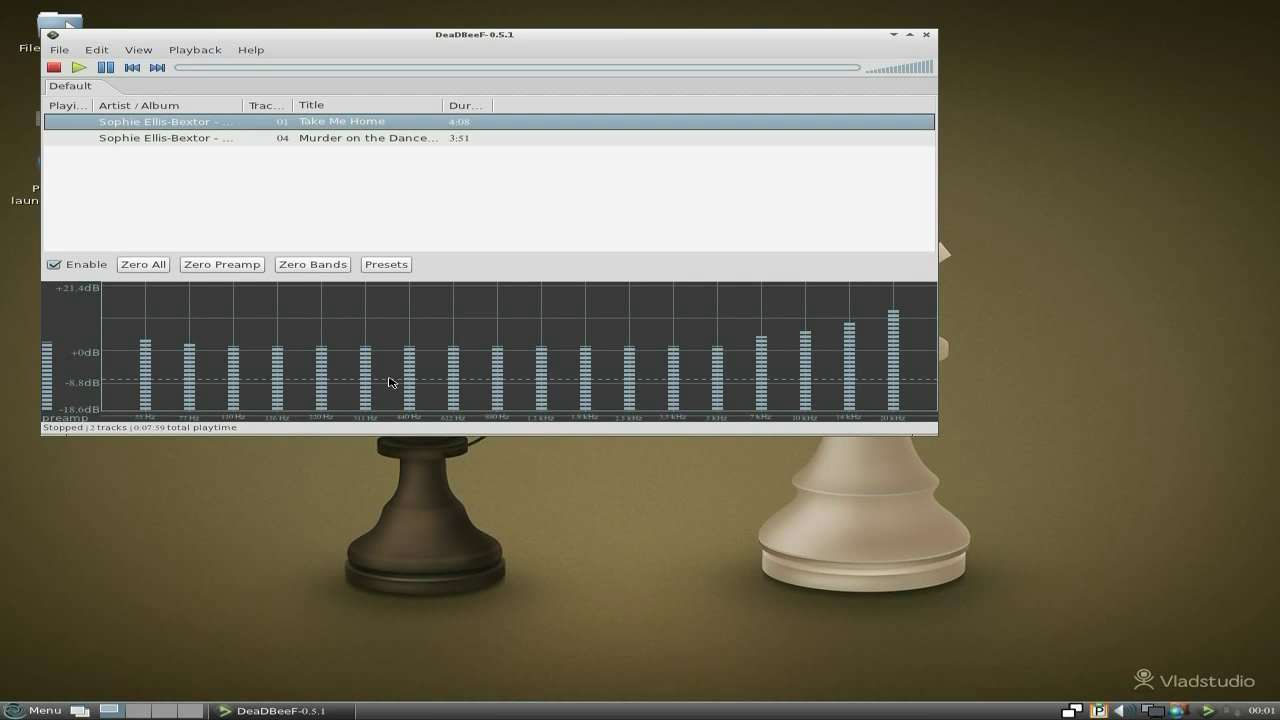
{"action": "left_click", "coordinate": [79, 67]}
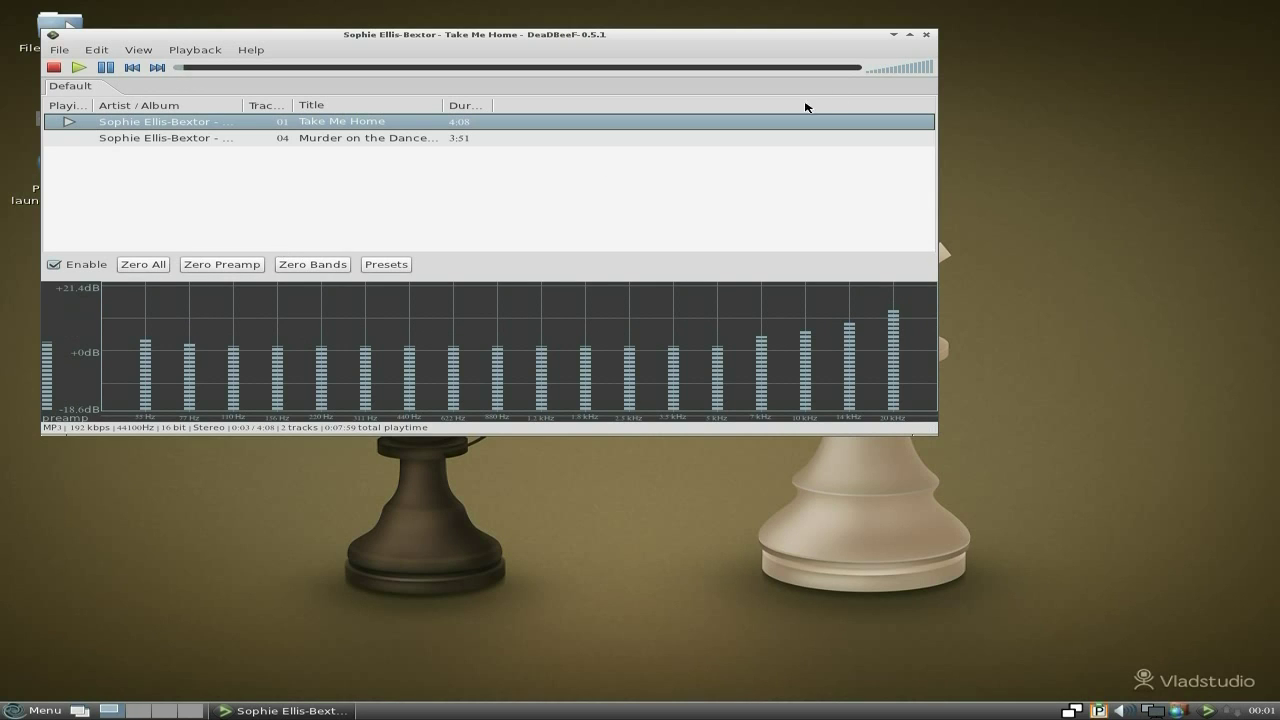
{"action": "left_click", "coordinate": [928, 36]}
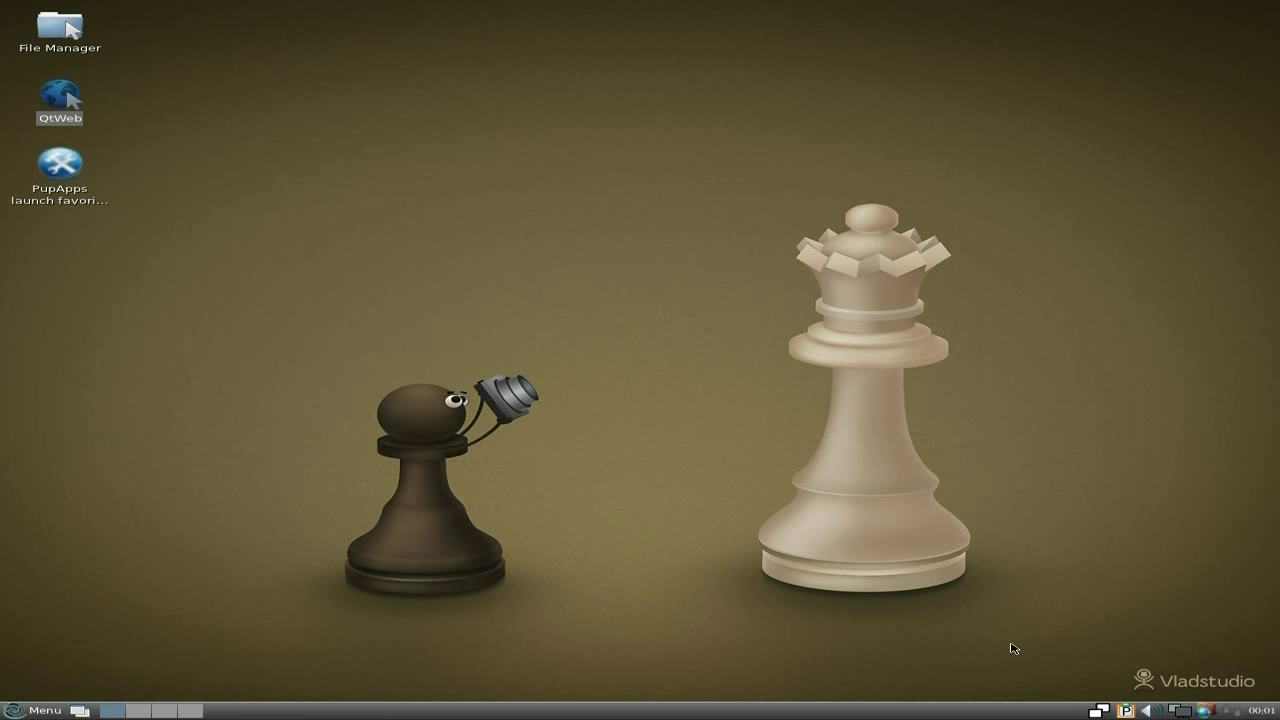
Step: Launch the Firefox Web Browser and view its start page
{"action": "left_click", "coordinate": [20, 710]}
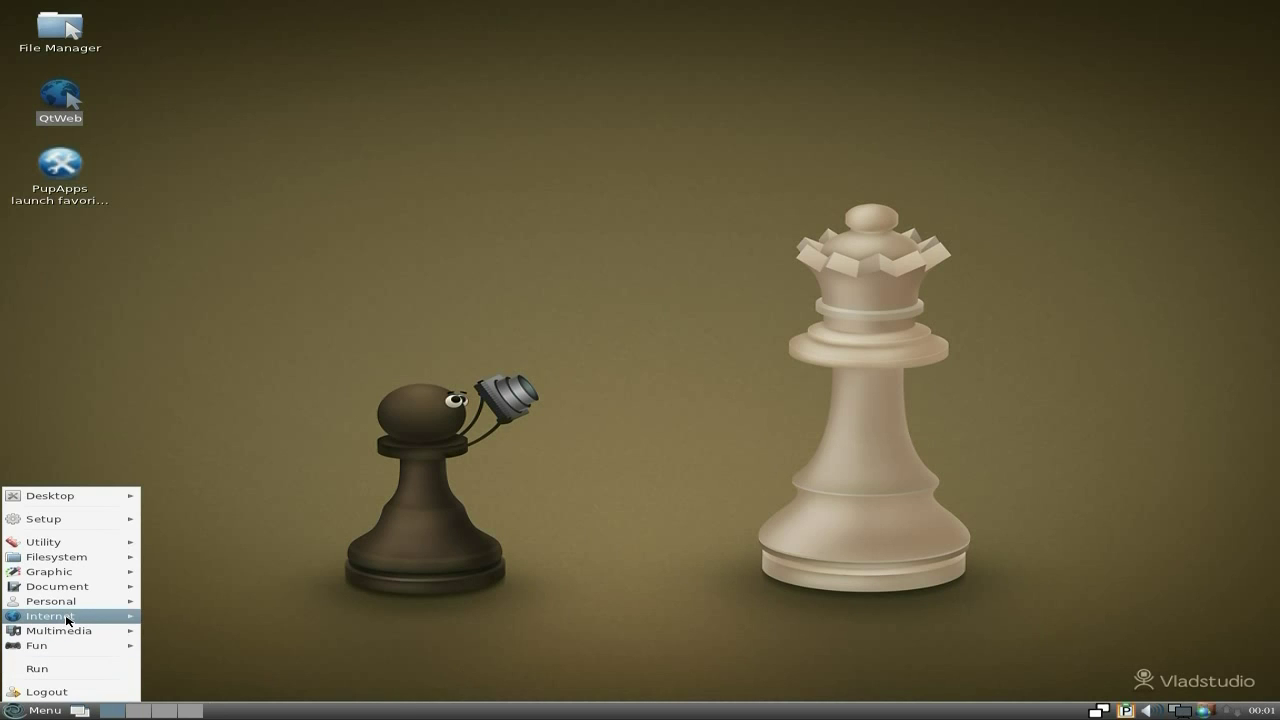
{"action": "mouse_move", "coordinate": [74, 617]}
{"action": "left_click", "coordinate": [244, 536]}
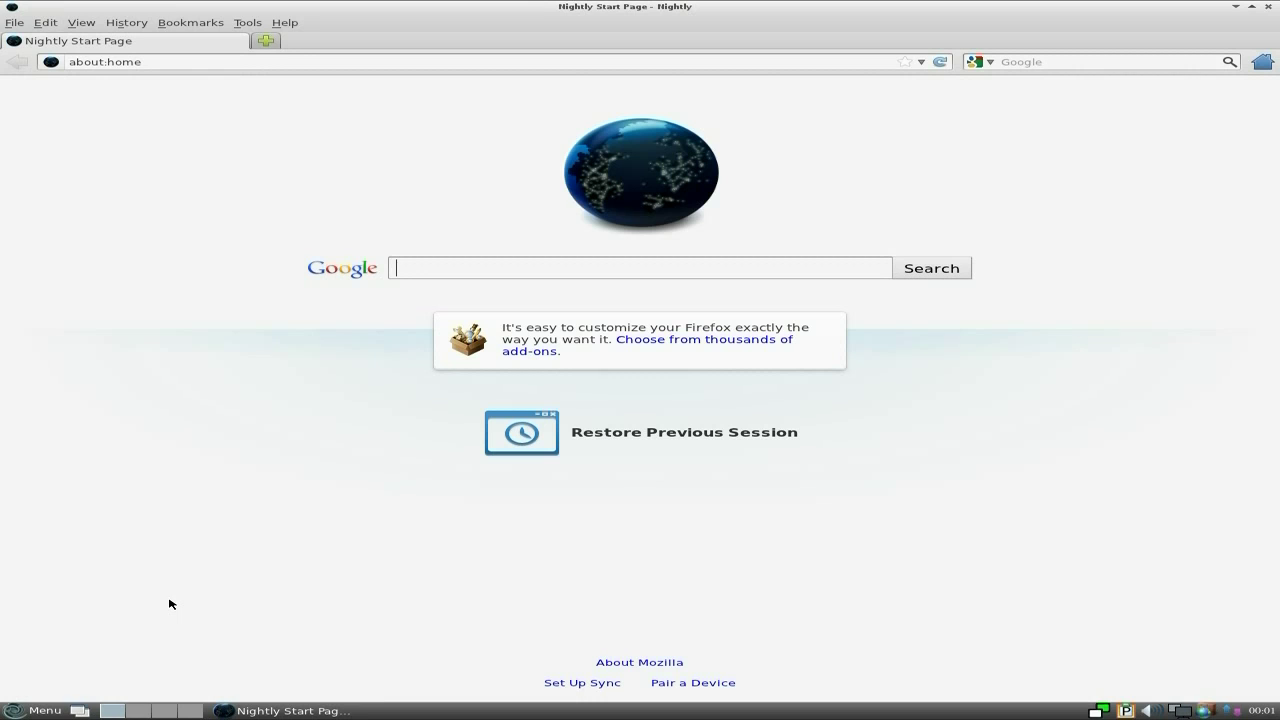
Step: Launch the Google Chrome Web Browser to view its home page, and close both Chrome and Firefox
{"action": "left_click", "coordinate": [46, 706]}
{"action": "mouse_move", "coordinate": [72, 619]}
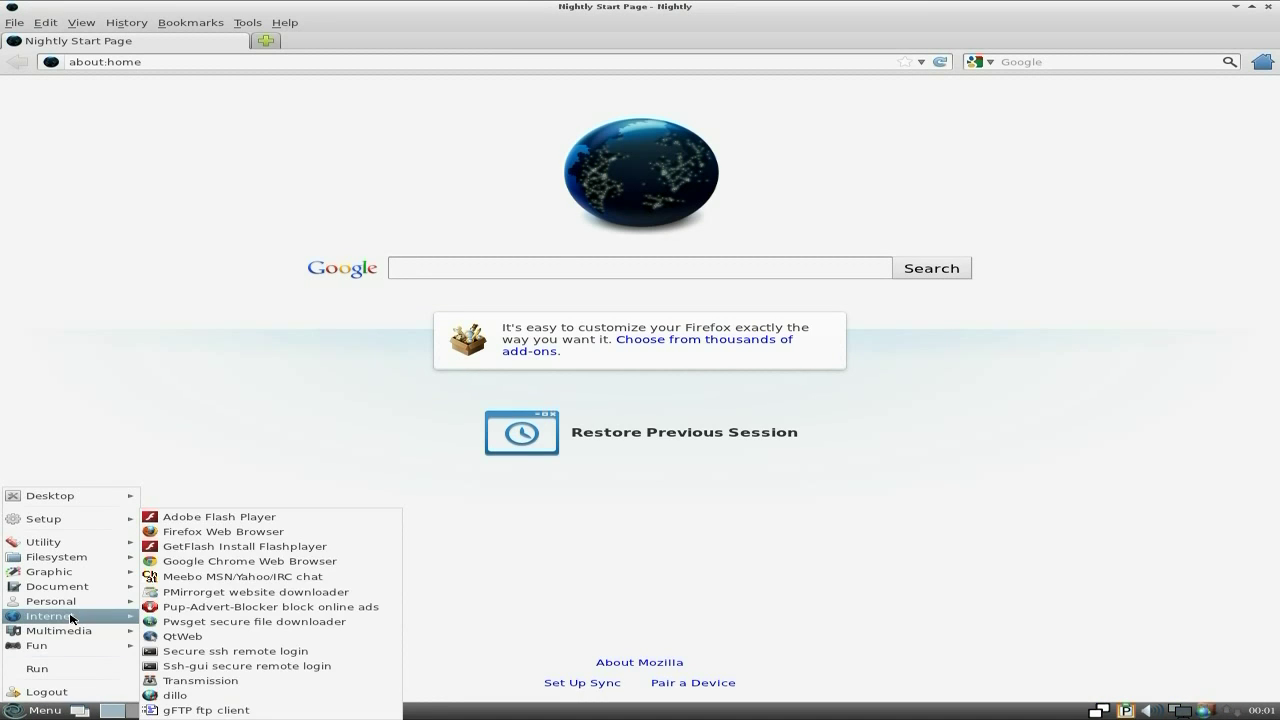
{"action": "left_click", "coordinate": [221, 568]}
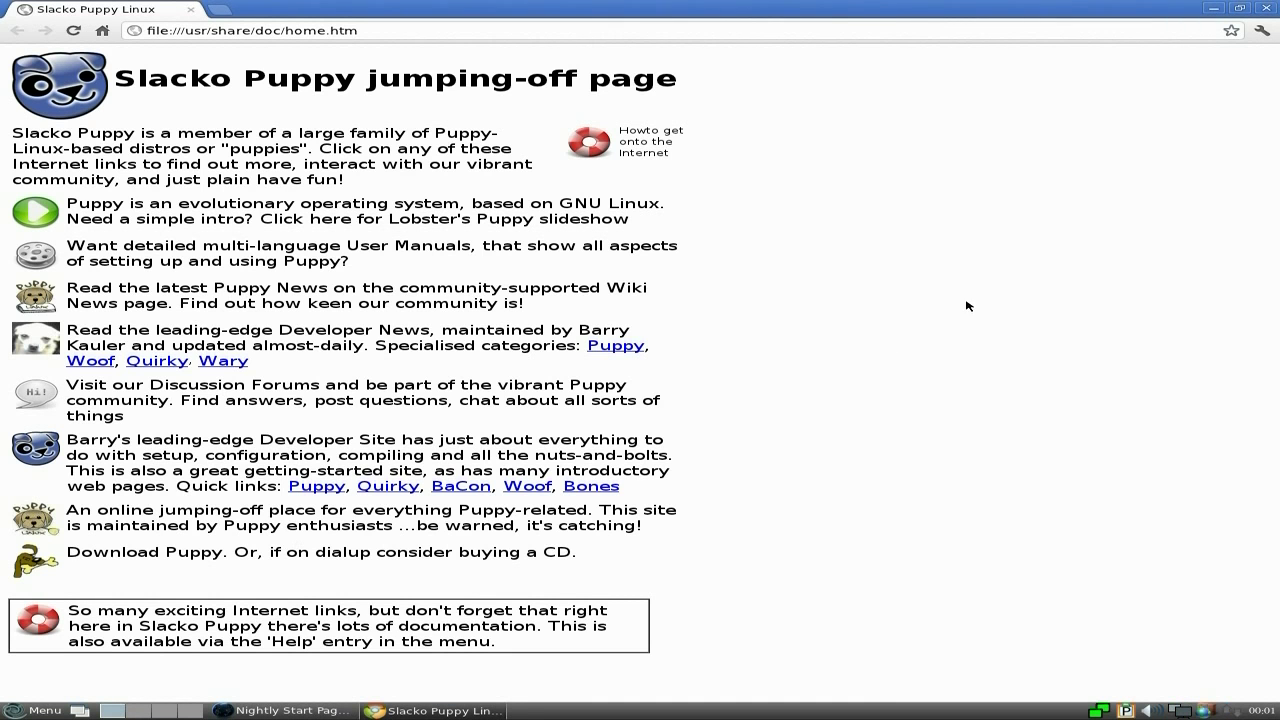
{"action": "left_click", "coordinate": [1270, 8]}
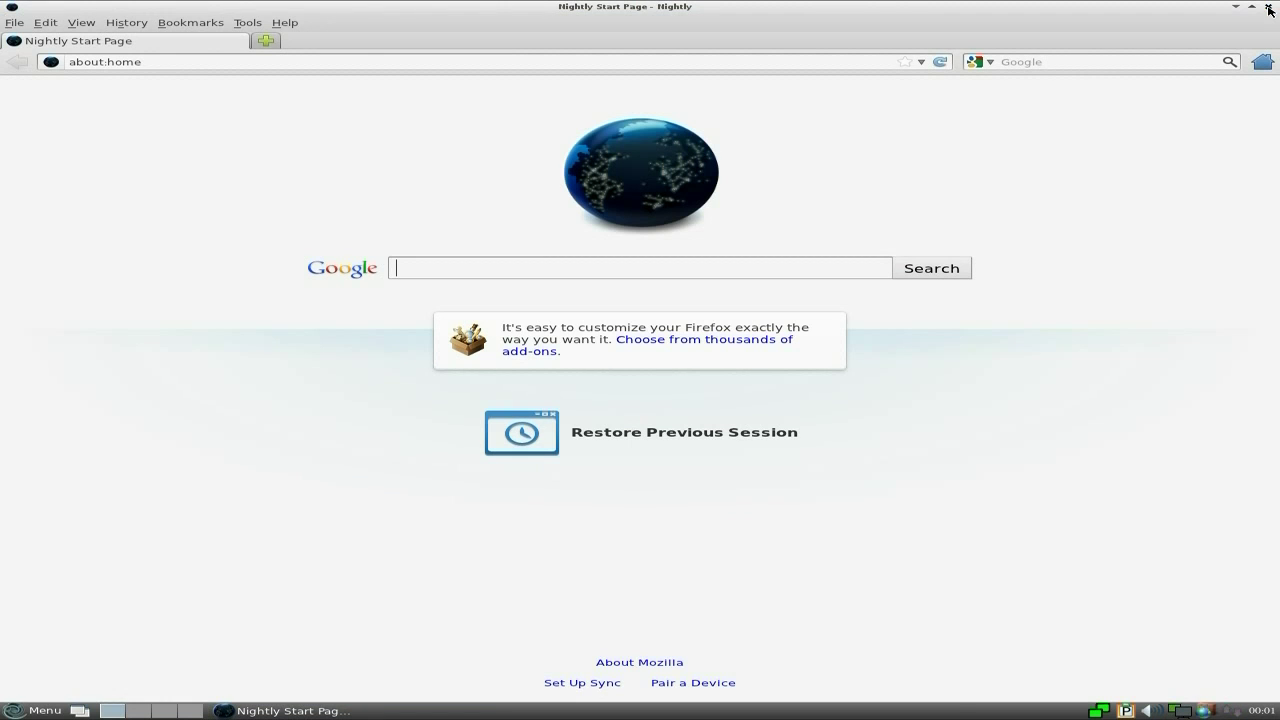
{"action": "left_click", "coordinate": [1270, 8]}
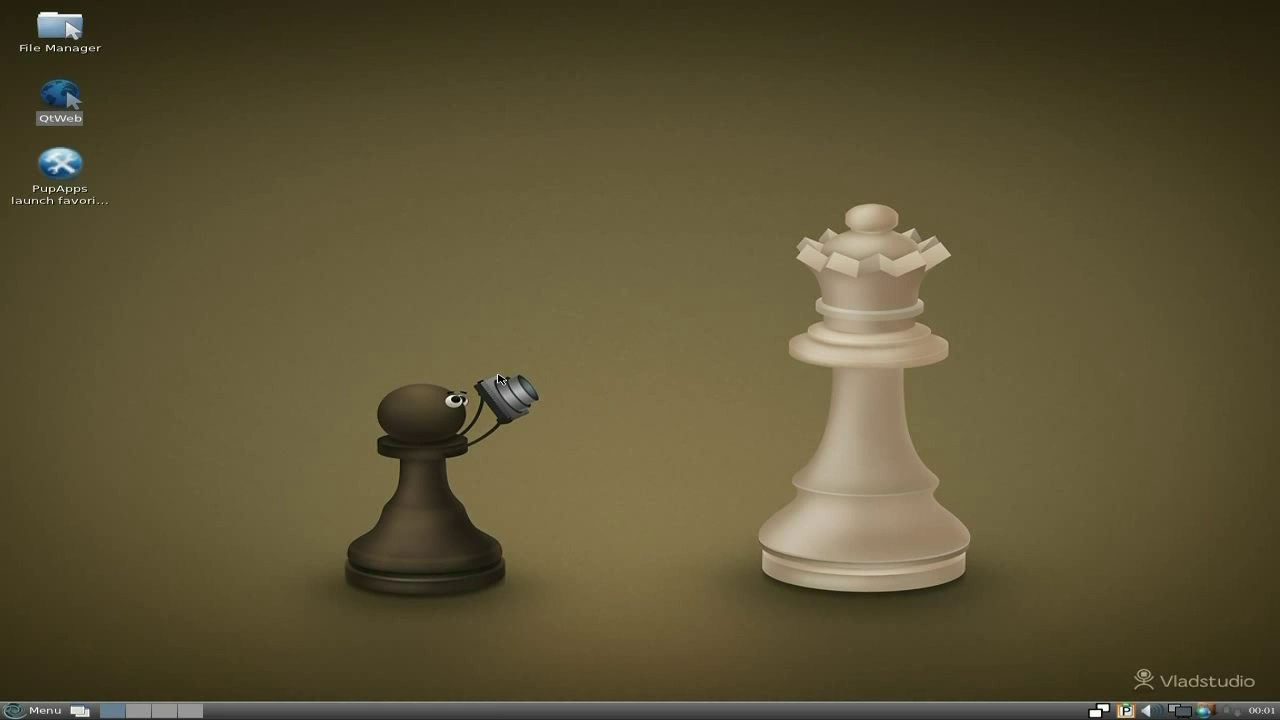